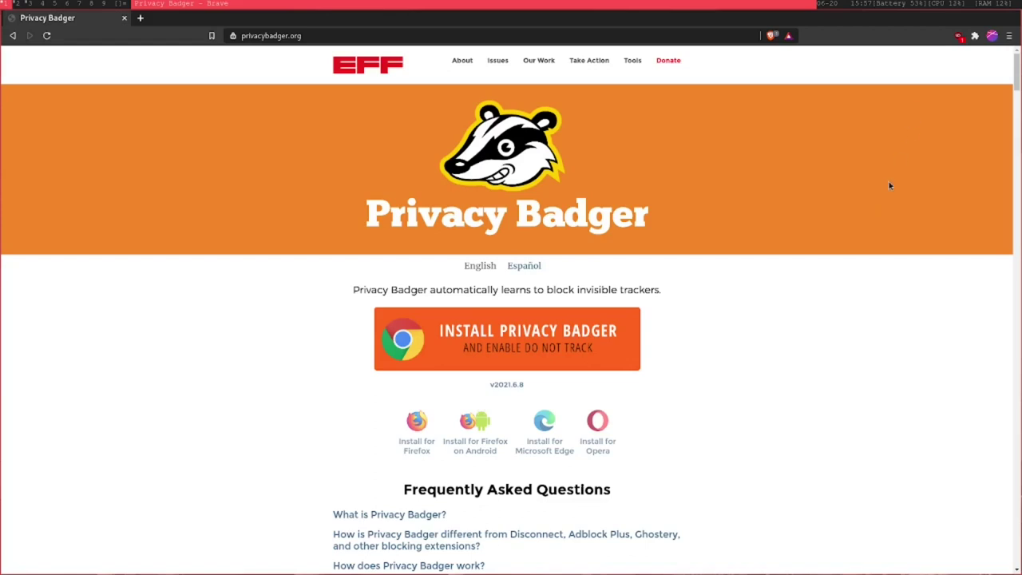
# Step: Scroll the privacybadger.org page and review the ad blocker's stats for this site
pyautogui.scroll(-1, 888, 190)
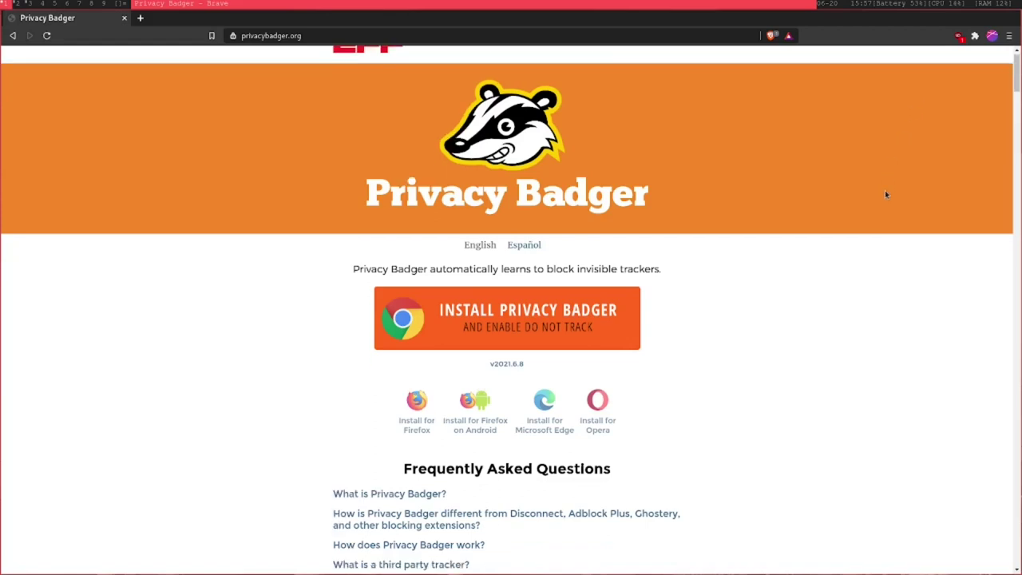
pyautogui.scroll(-4, 885, 194)
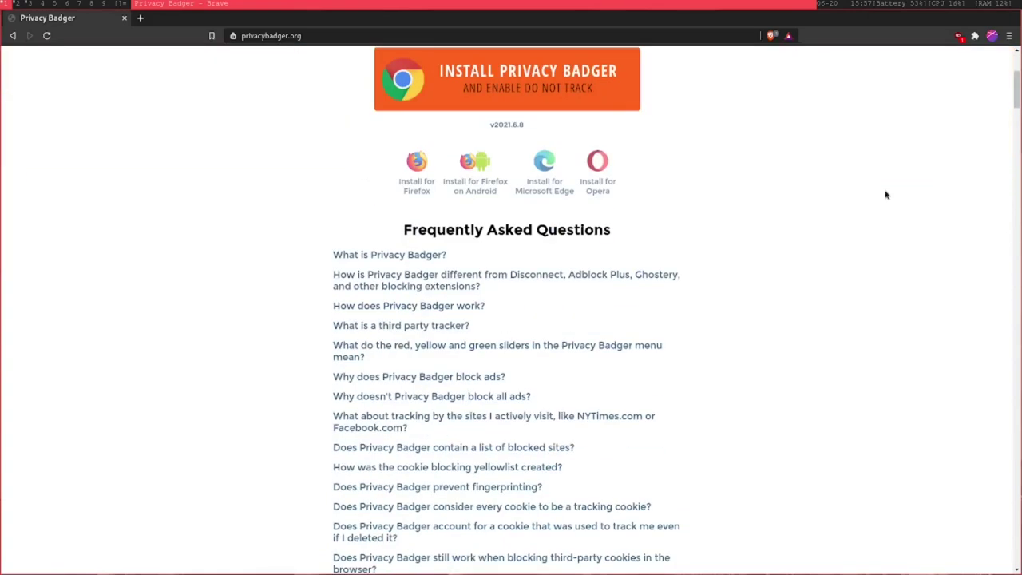
pyautogui.scroll(-3, 886, 194)
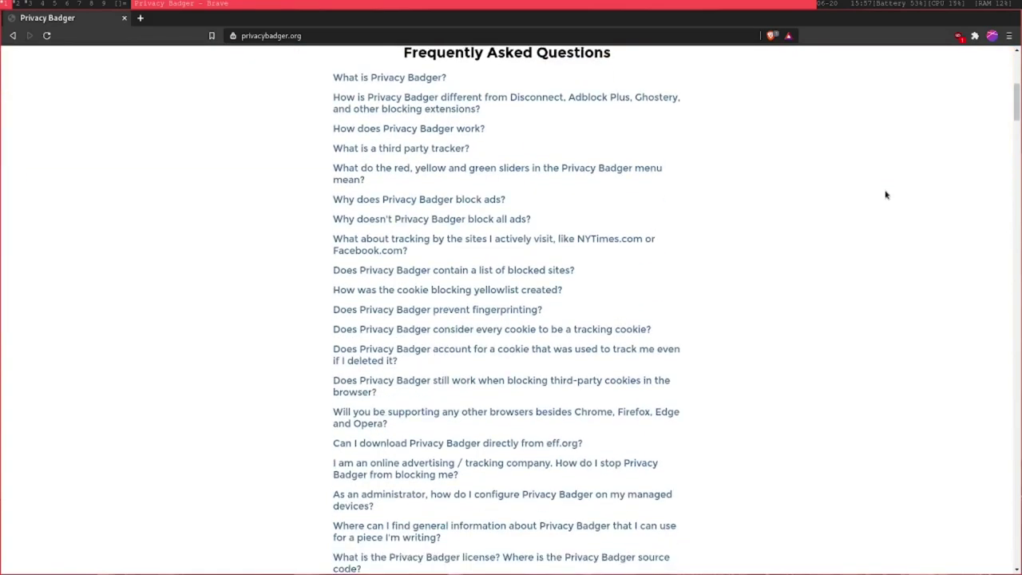
pyautogui.scroll(5, 886, 194)
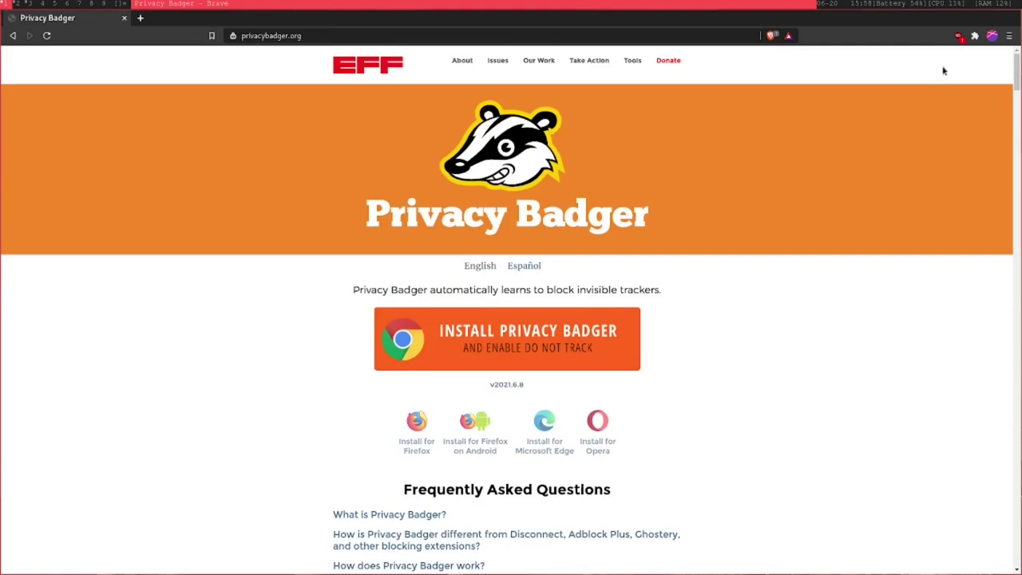
pyautogui.click(958, 38)
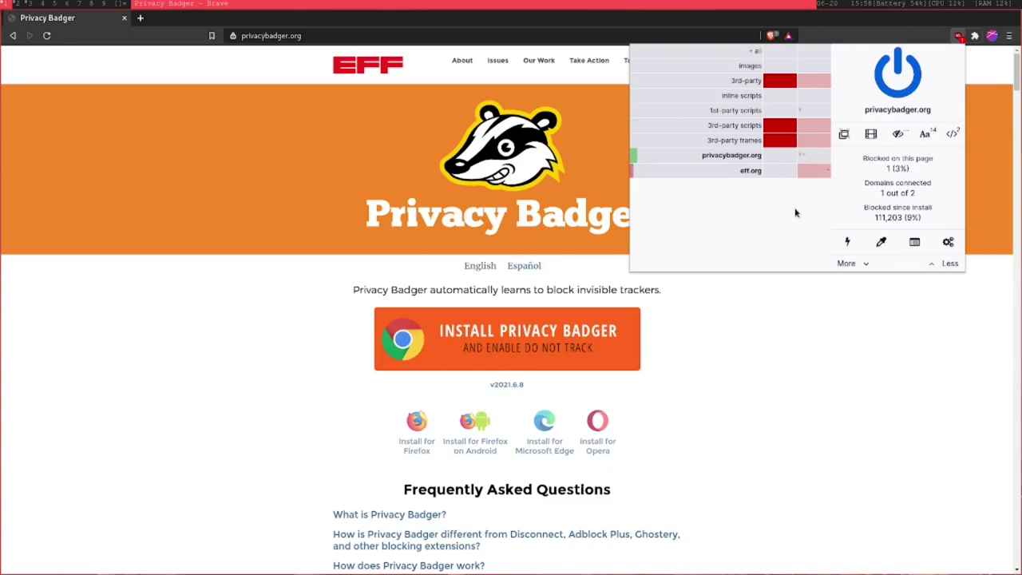
pyautogui.click(811, 312)
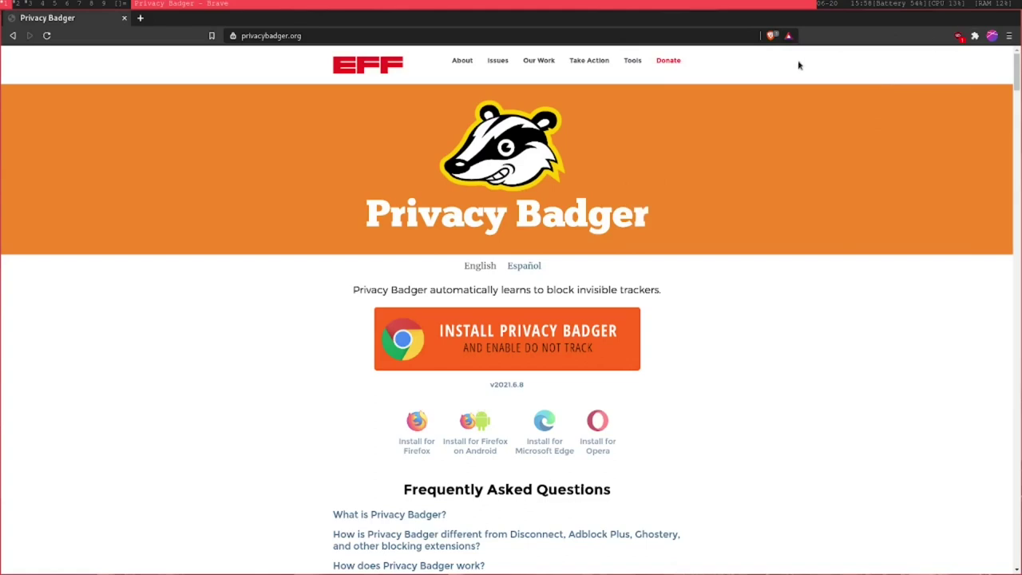
# Step: Check what Brave Shields blocked on privacybadger.org, then scroll down the FAQ
pyautogui.click(771, 37)
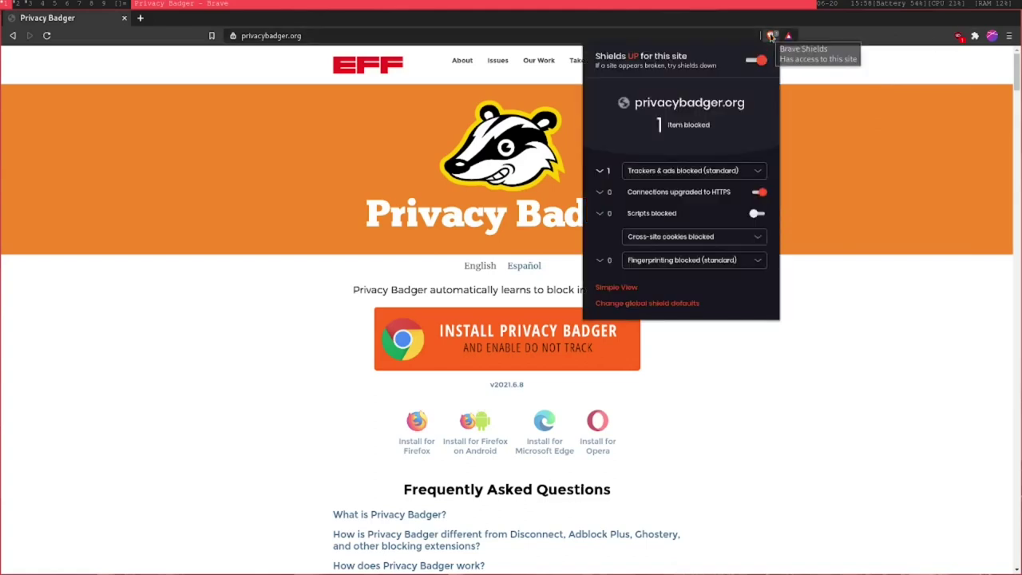
pyautogui.click(790, 128)
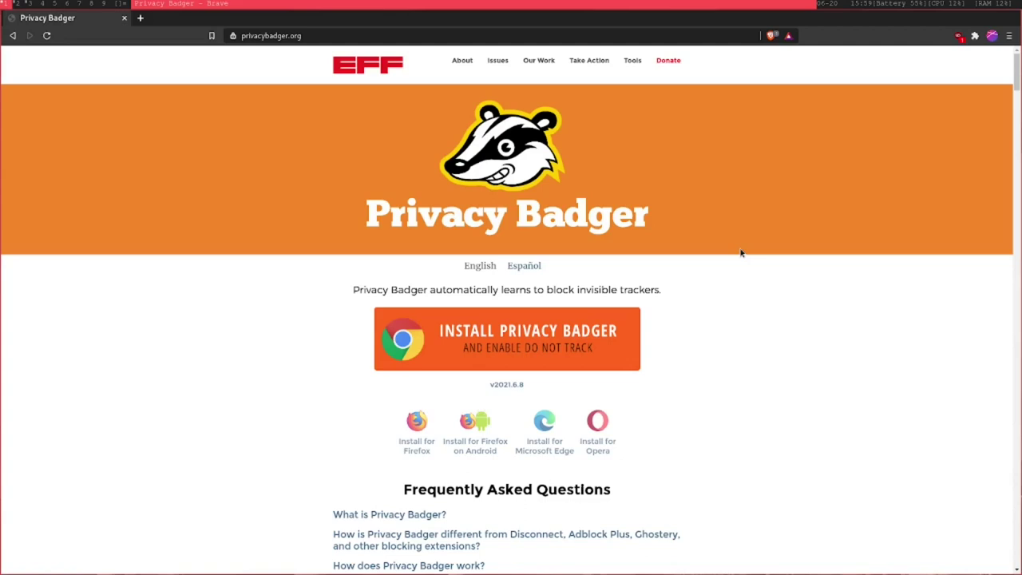
pyautogui.scroll(-3, 740, 253)
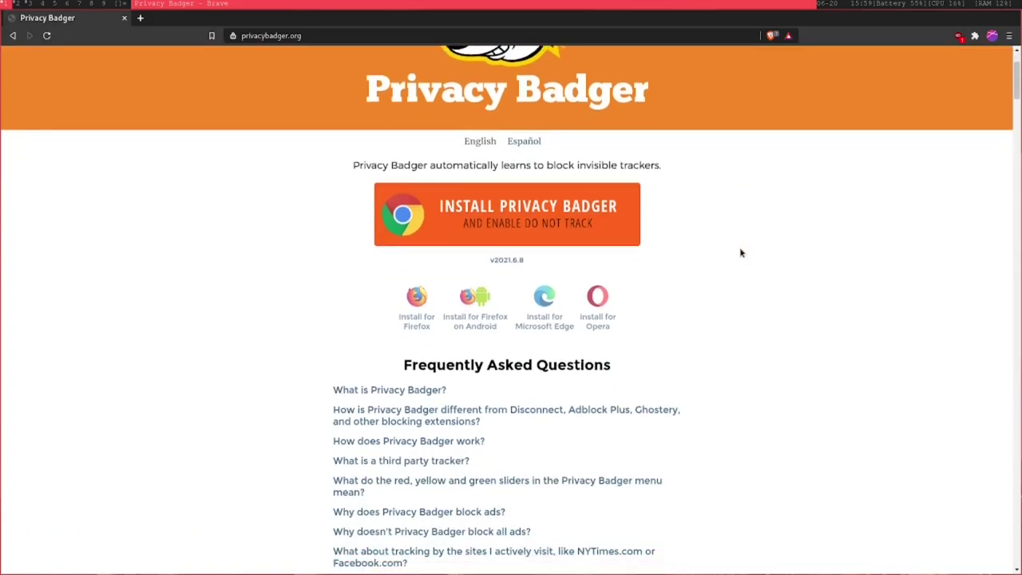
pyautogui.scroll(-1, 740, 252)
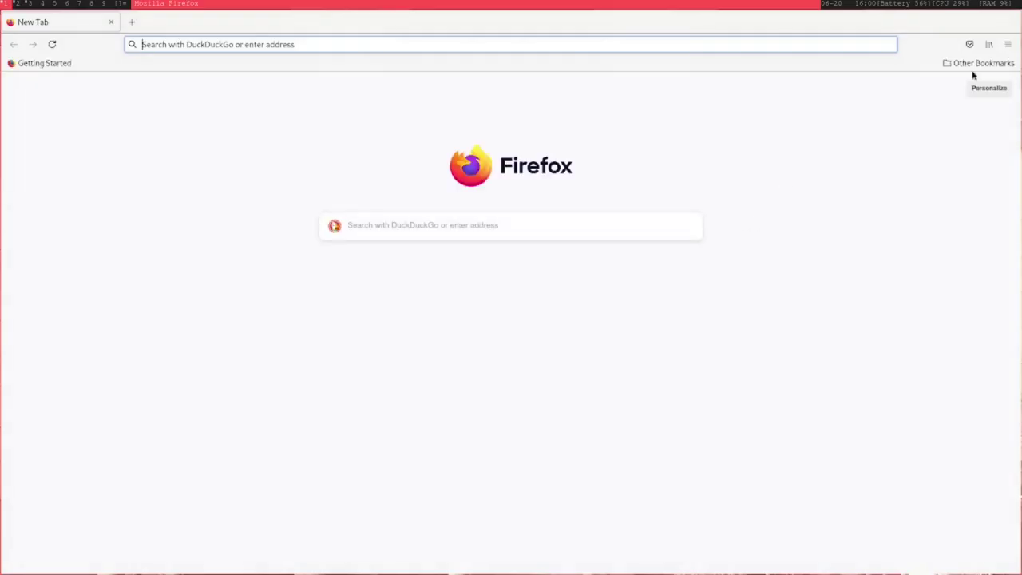
# Step: Search 'privacy badger', install the add-on from privacybadger.org, and close the extra tabs
pyautogui.click(591, 48)
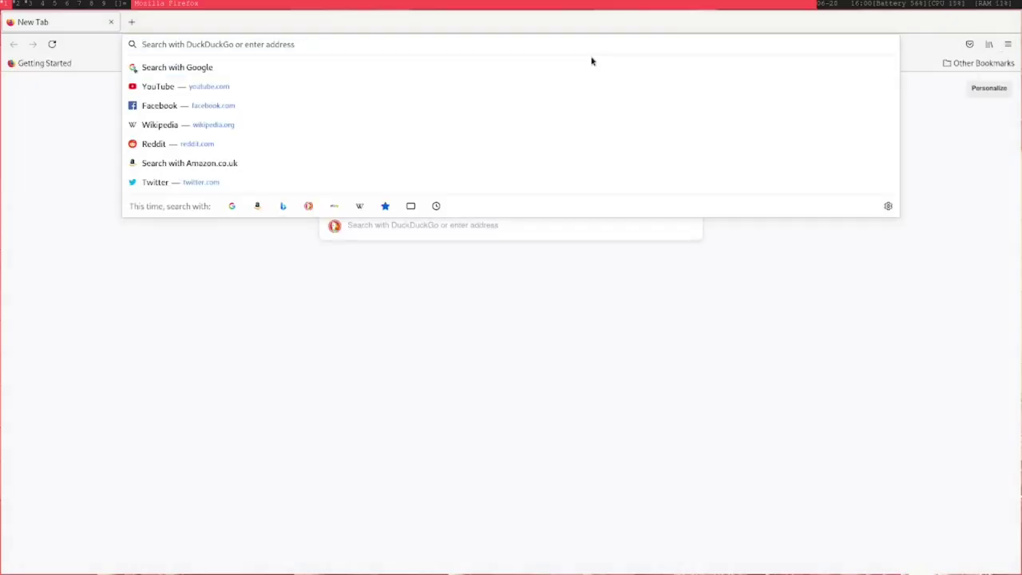
pyautogui.write('privacy+badger&ia=web')
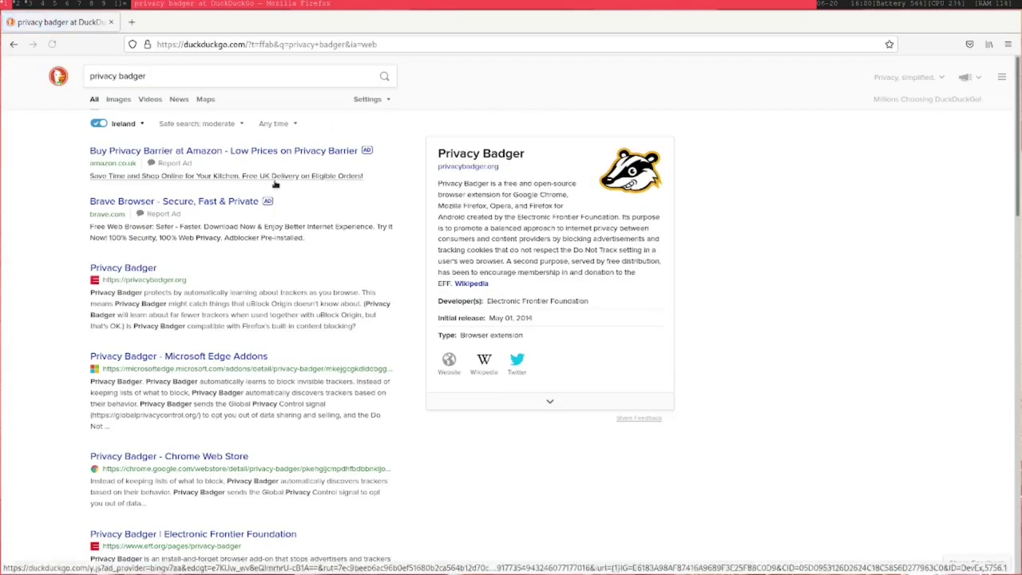
pyautogui.click(133, 270)
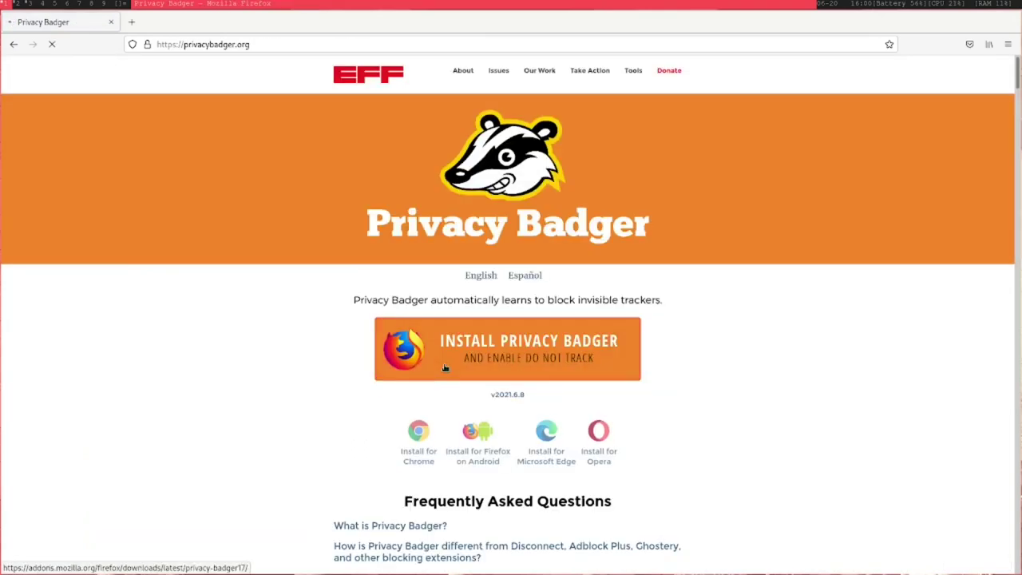
pyautogui.click(445, 368)
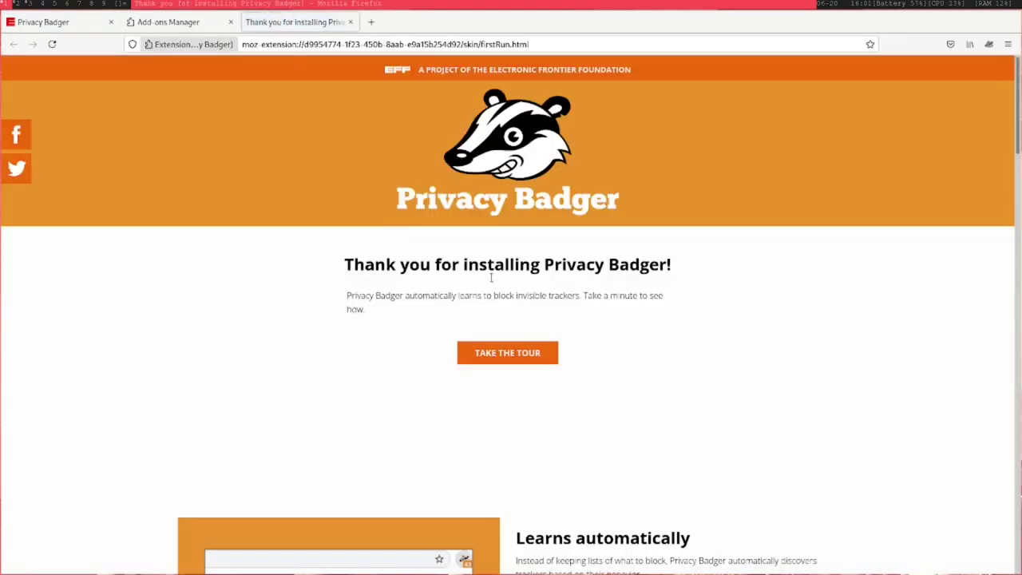
pyautogui.hotkey('ctrl', 'w')
pyautogui.hotkey('ctrl', 'w')
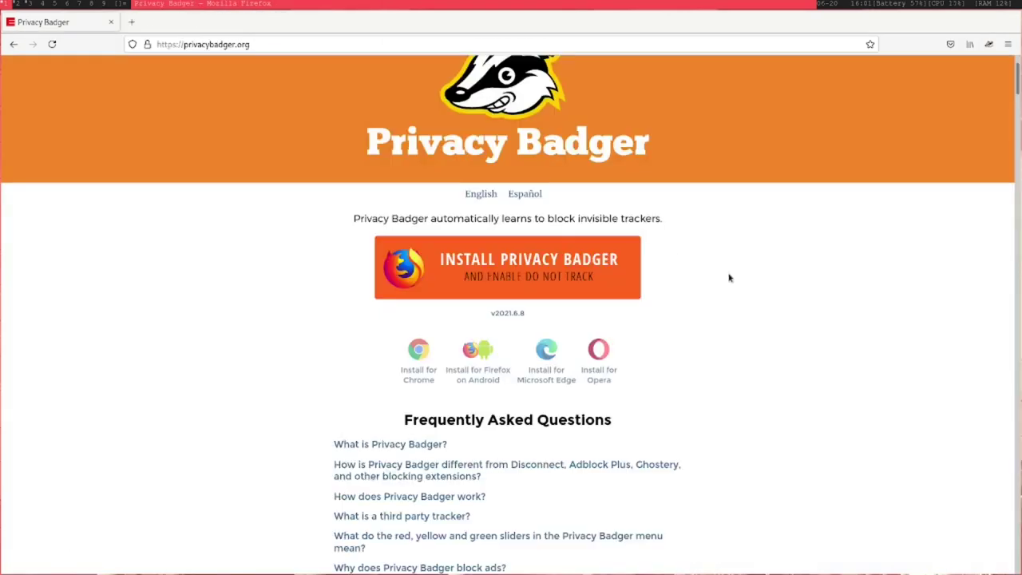
pyautogui.scroll(-5, 728, 276)
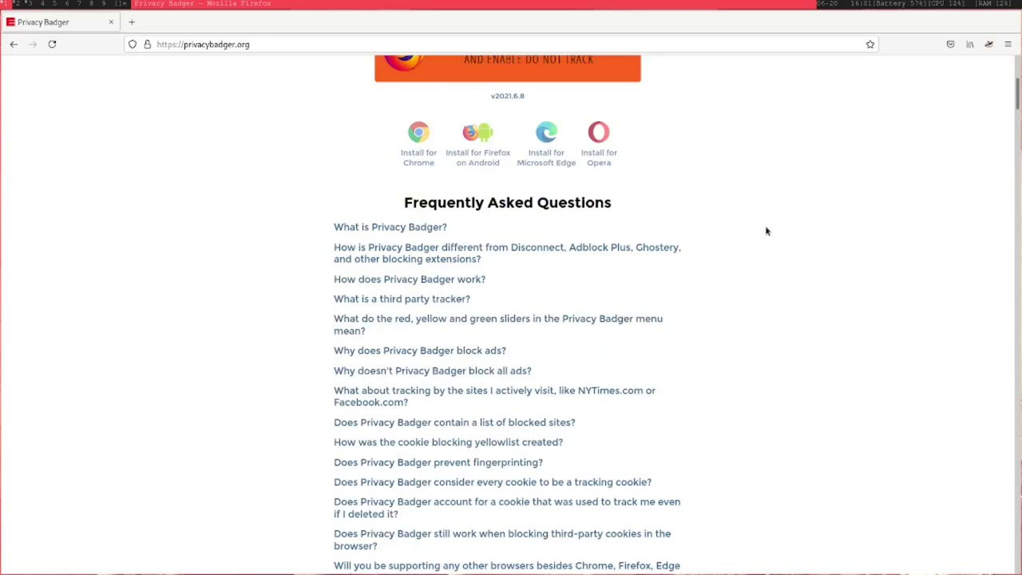
pyautogui.scroll(-3, 765, 231)
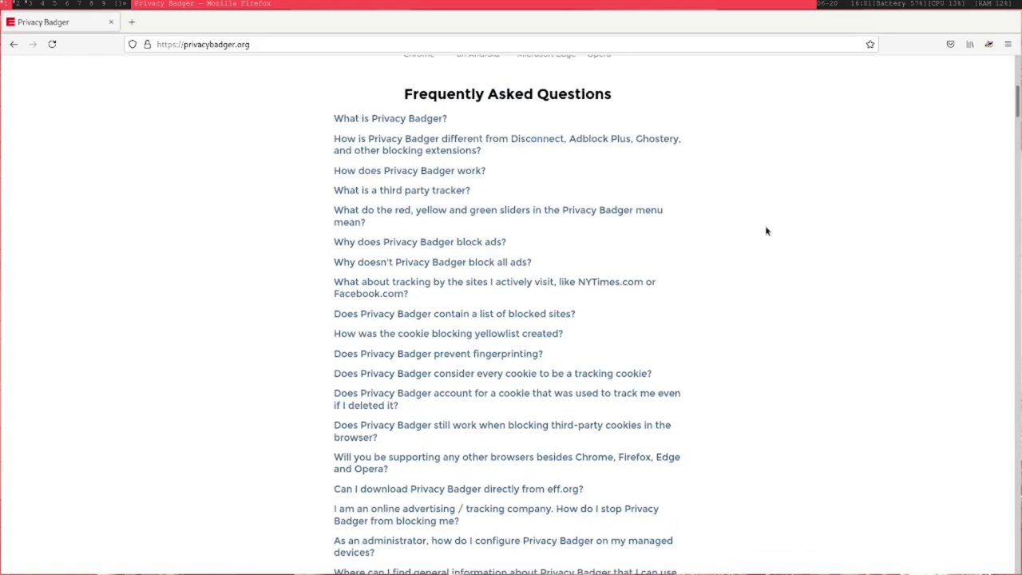
pyautogui.scroll(-1, 765, 231)
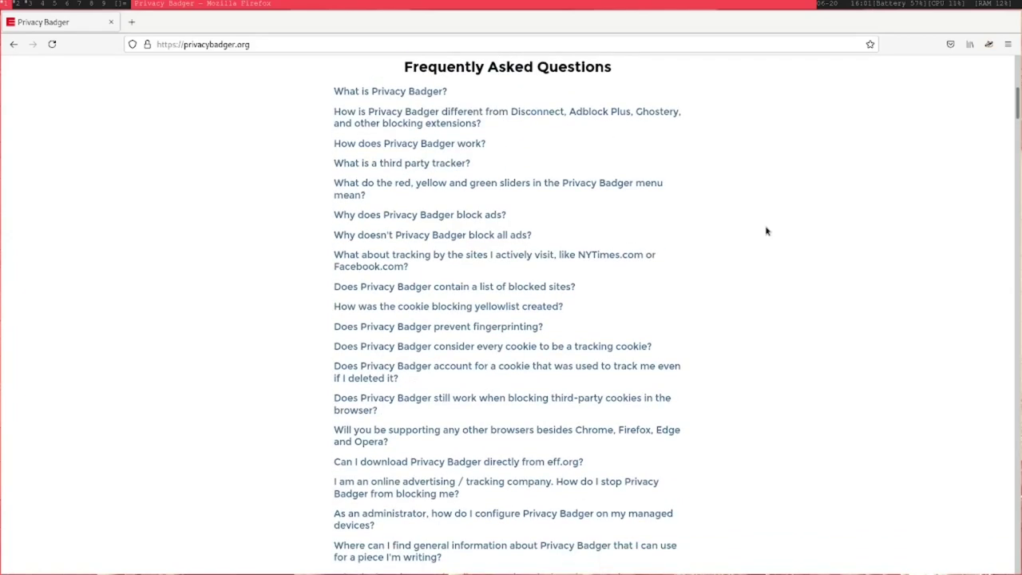
pyautogui.scroll(-1, 765, 231)
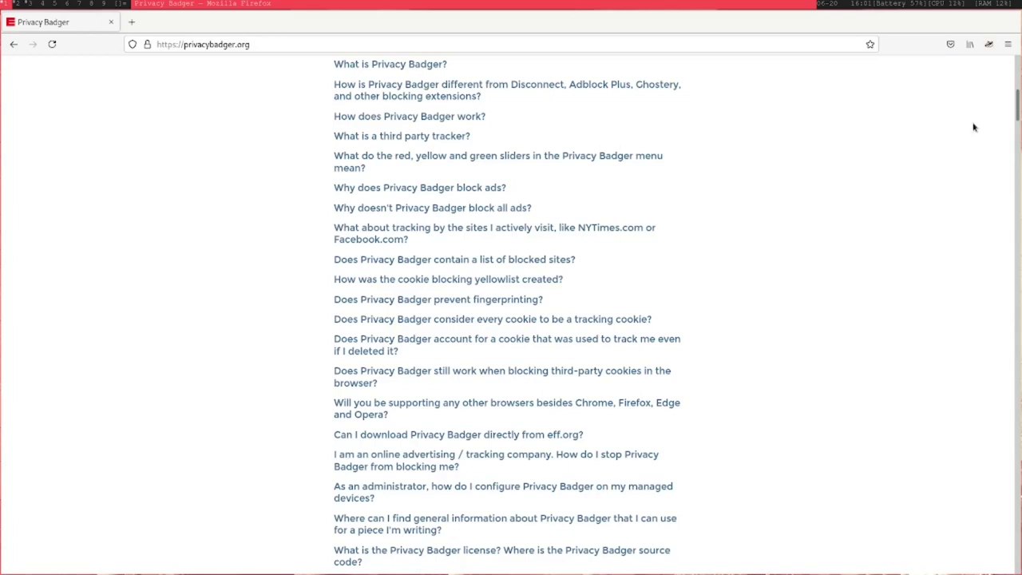
# Step: Go to YouTube and expand Privacy Badger's list of 2 blocked doubleclick.net trackers
pyautogui.click(179, 46)
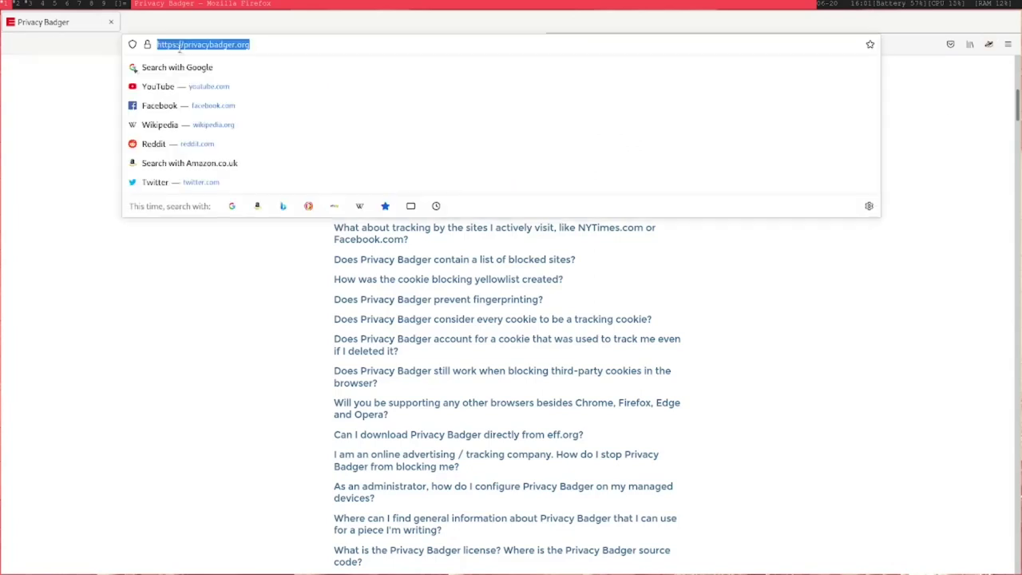
pyautogui.write('y')
pyautogui.press('Return')
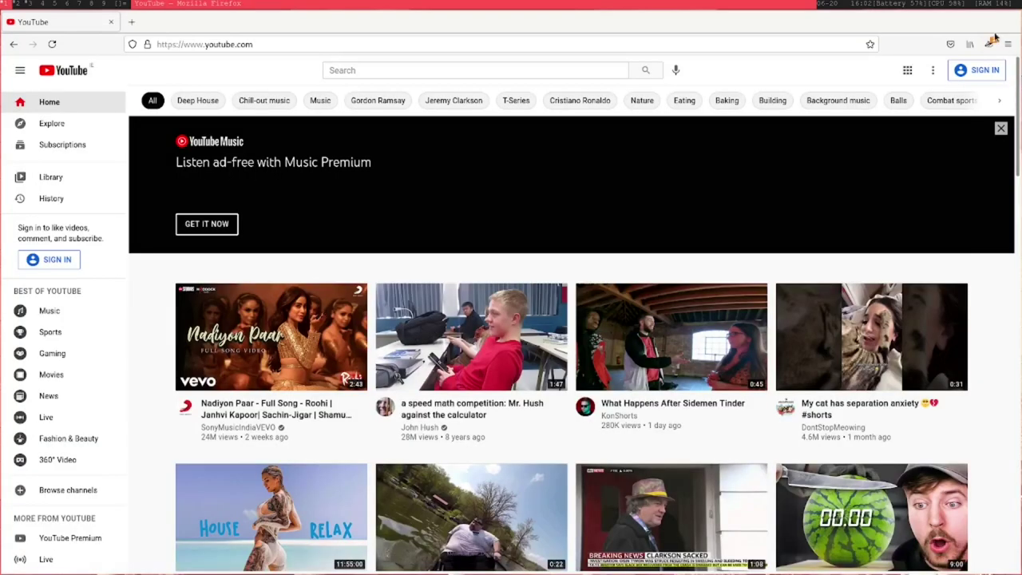
pyautogui.click(990, 44)
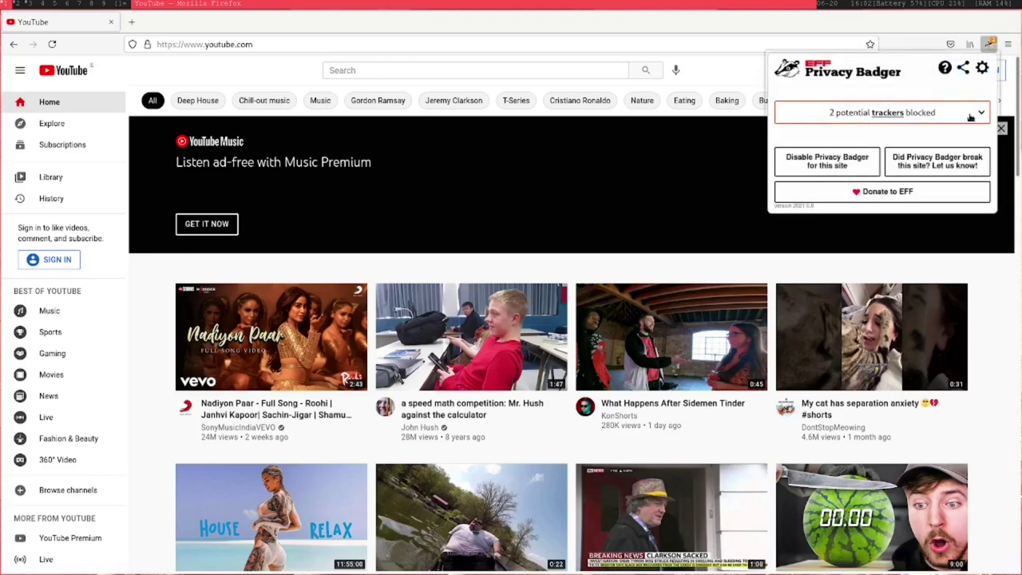
pyautogui.click(932, 113)
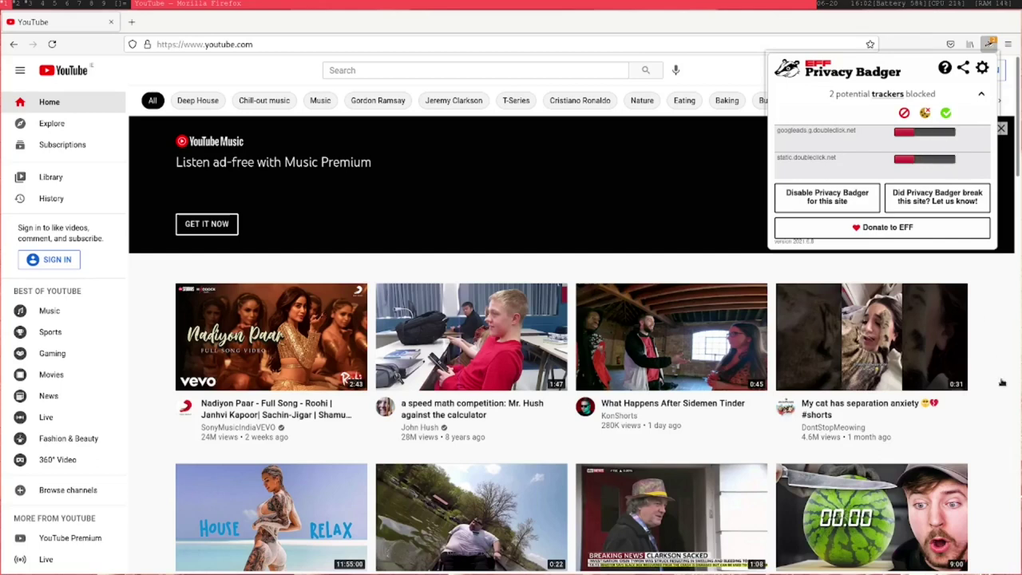
# Step: Close the Privacy Badger panel and Music Premium banner, then scroll through recommended videos
pyautogui.click(1003, 130)
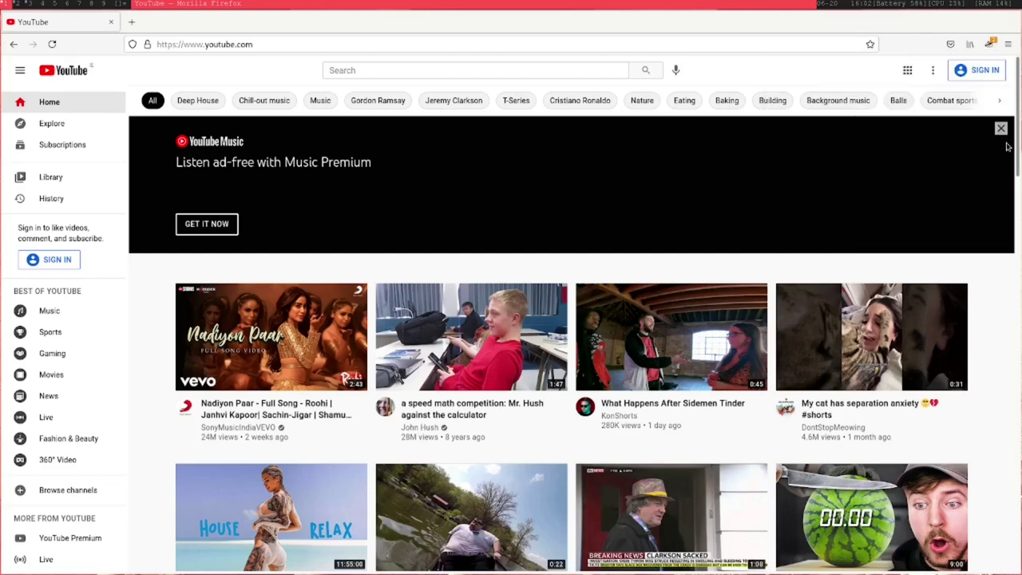
pyautogui.click(1002, 131)
pyautogui.scroll(-6, 995, 259)
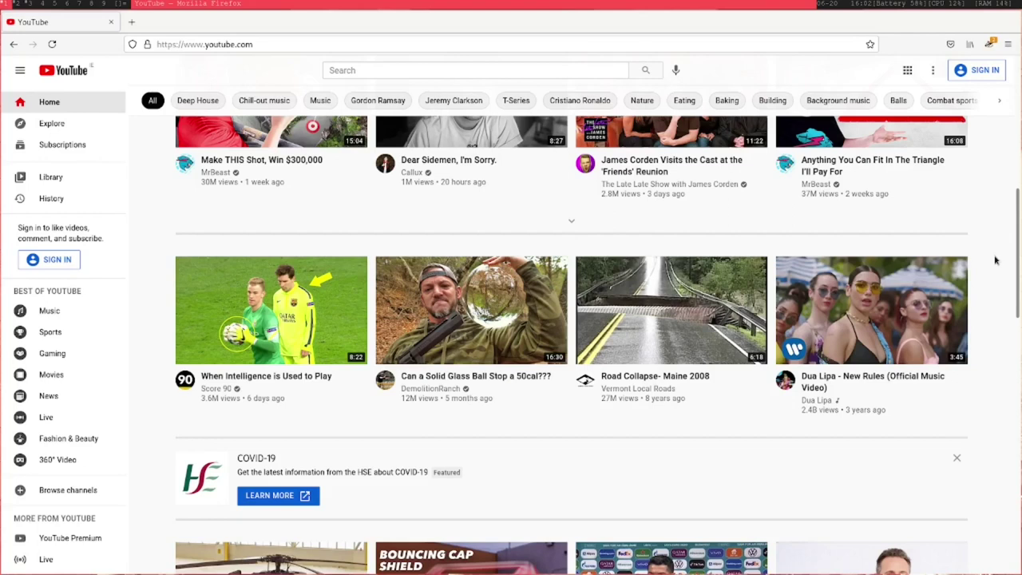
pyautogui.scroll(-10, 994, 260)
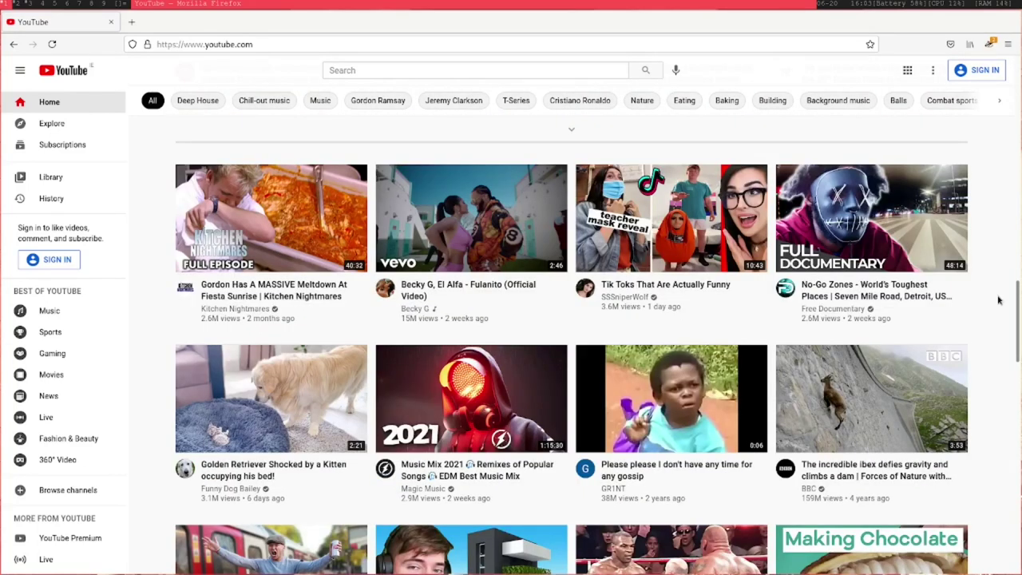
pyautogui.scroll(-5, 998, 299)
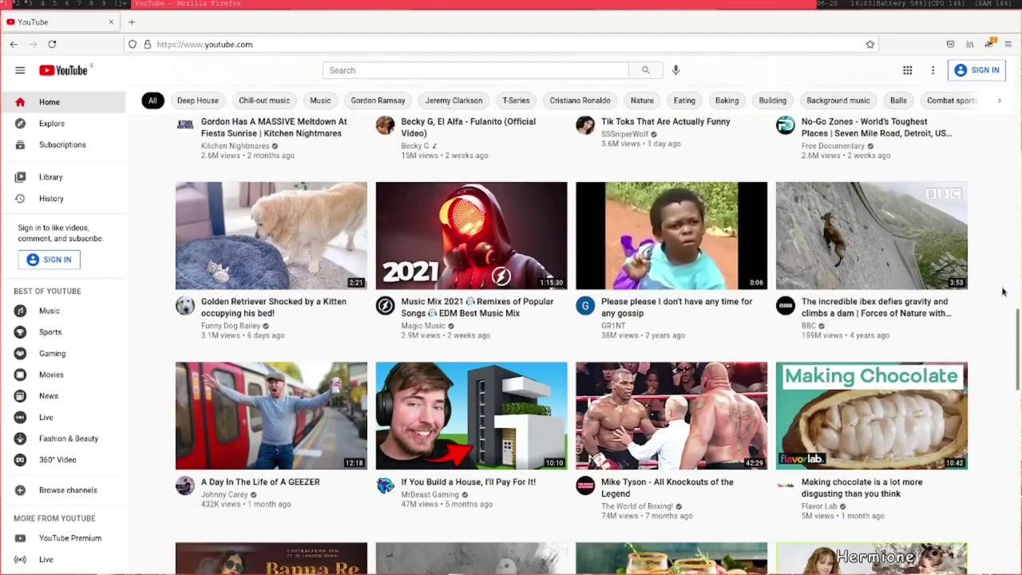
pyautogui.scroll(-1, 1003, 292)
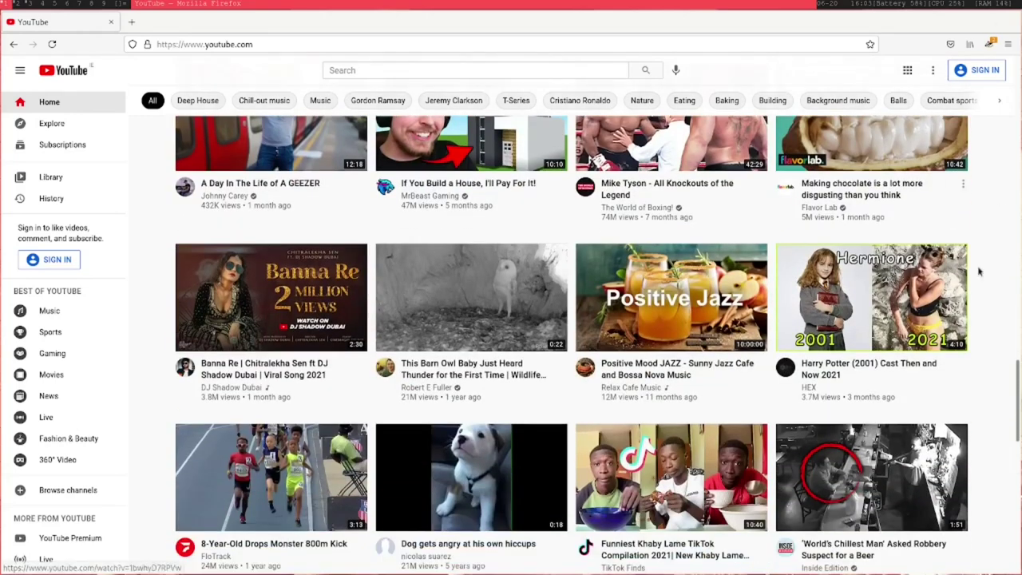
pyautogui.scroll(-4, 998, 272)
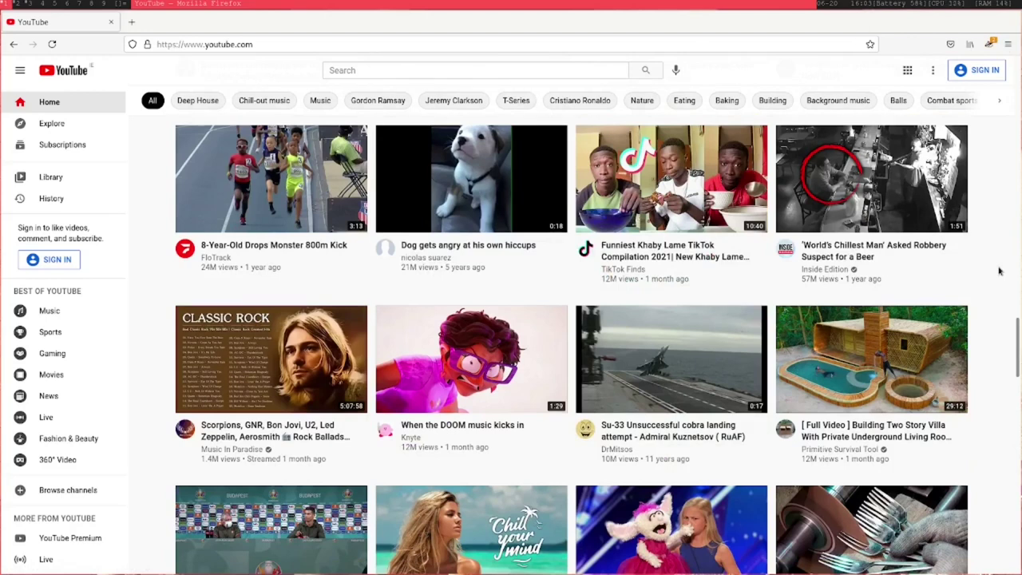
pyautogui.scroll(-4, 998, 271)
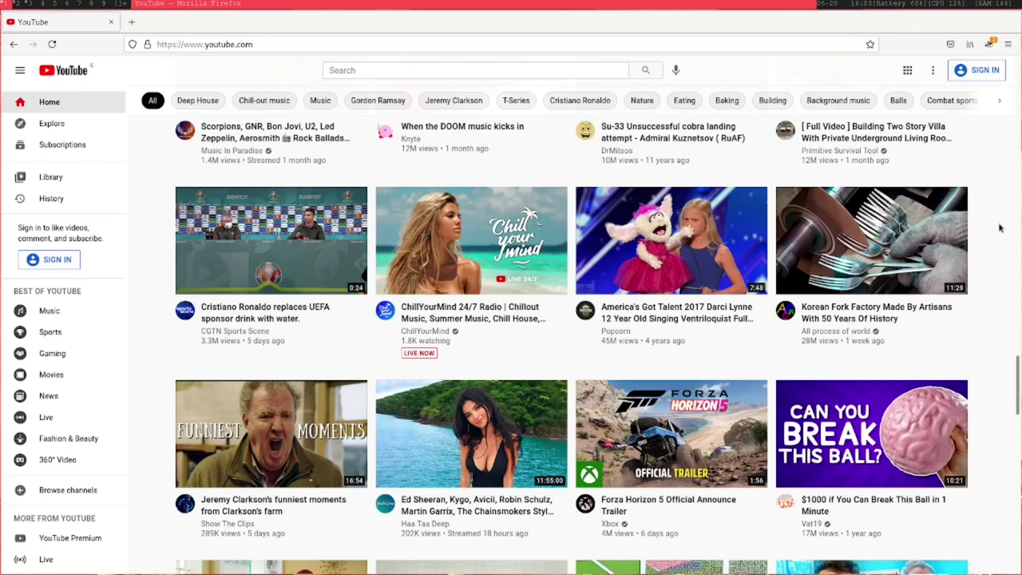
pyautogui.scroll(-8, 999, 228)
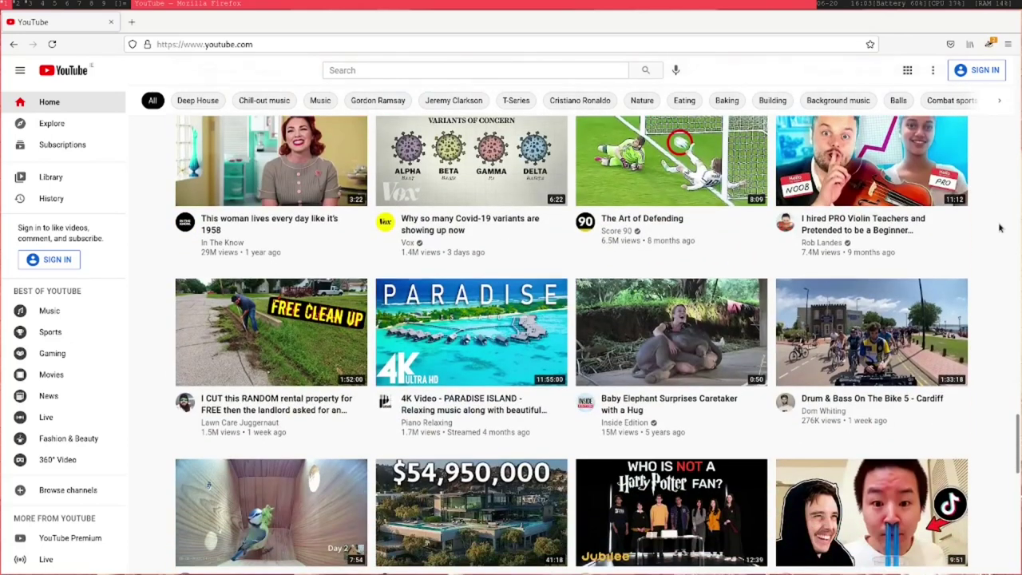
# Step: Search DuckDuckGo for 'pcmags' and open the uk.pcmag.com homepage result
pyautogui.click(528, 42)
pyautogui.write('pc')
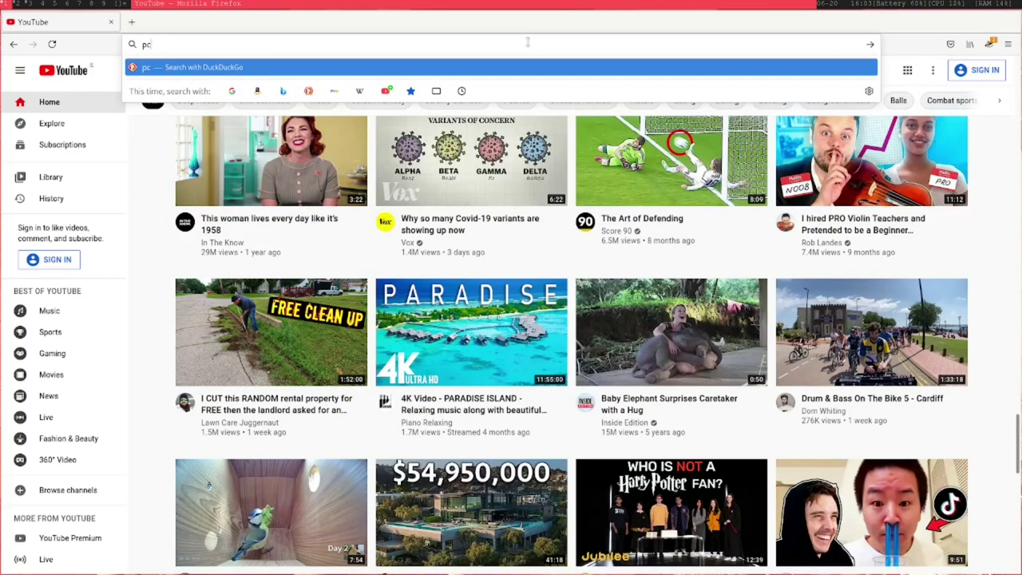
pyautogui.write('mags')
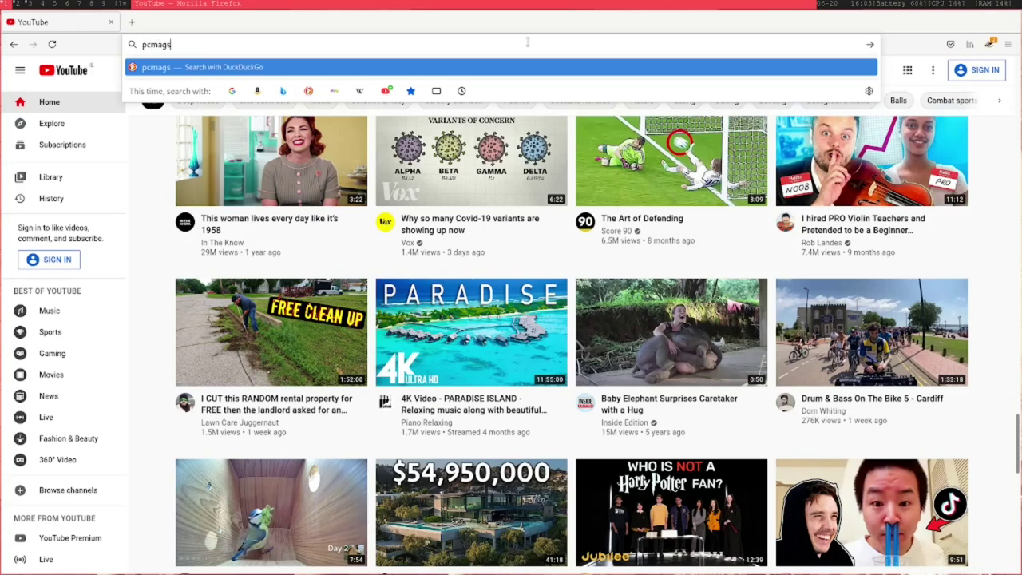
pyautogui.press('Return')
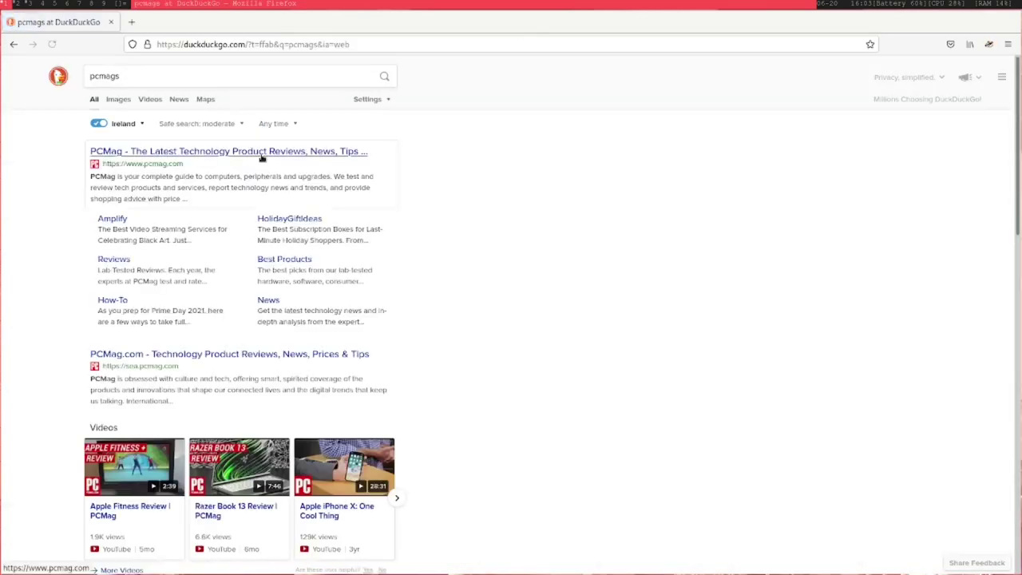
pyautogui.click(262, 158)
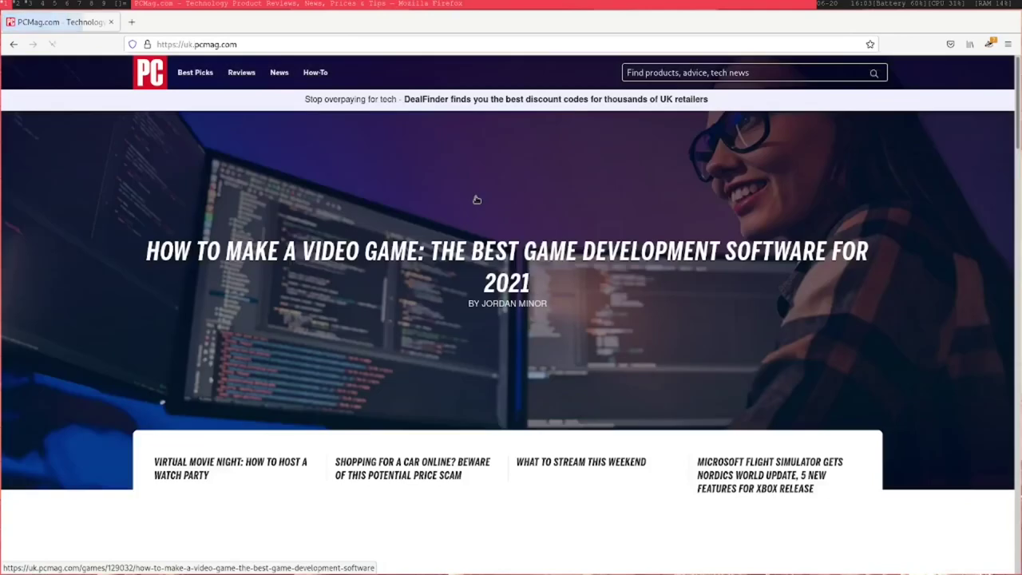
# Step: Show Privacy Badger's 7 blocked trackers on PCMag, including google-analytics, and scroll the list
pyautogui.click(990, 44)
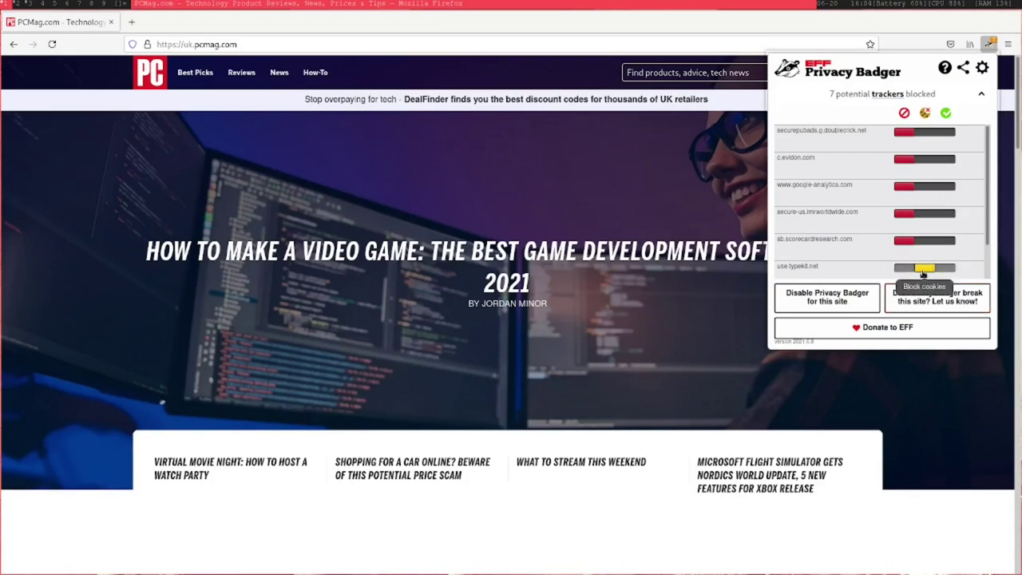
pyautogui.scroll(-1, 922, 274)
pyautogui.scroll(-5, 887, 484)
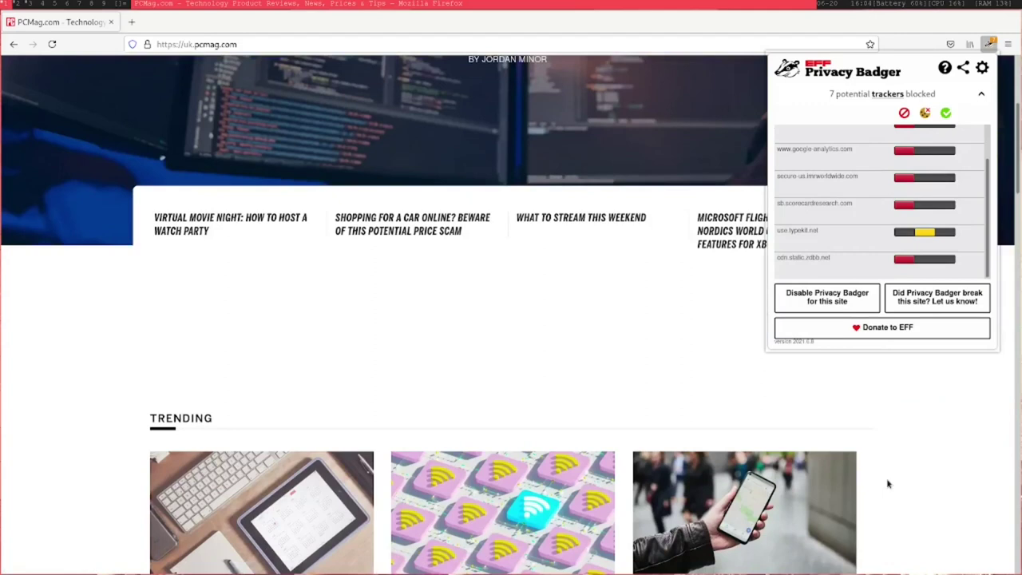
pyautogui.scroll(-3, 887, 484)
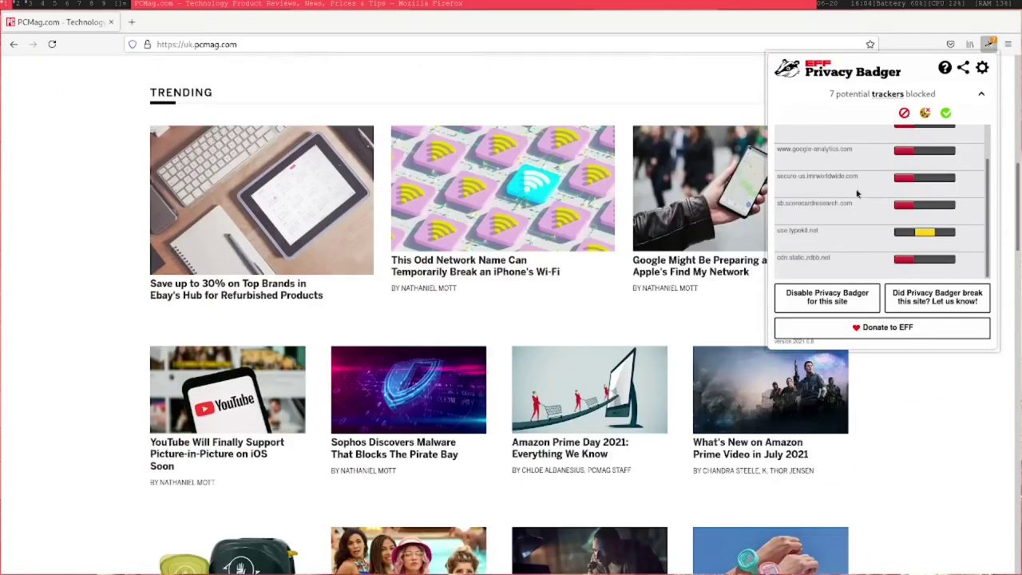
# Step: Disable Privacy Badger for PCMag and accept the site's cookie notice
pyautogui.click(849, 303)
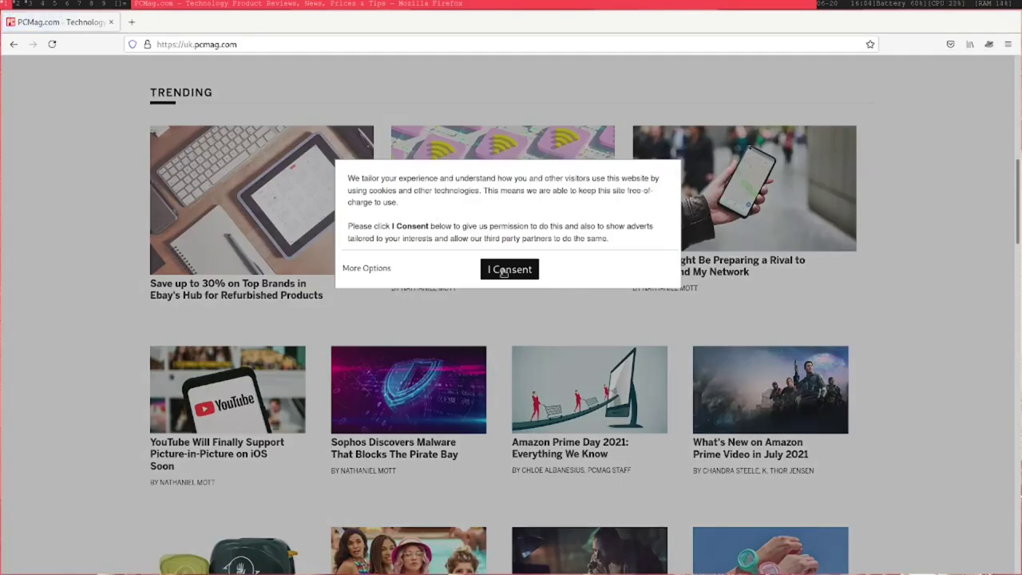
pyautogui.click(504, 272)
pyautogui.scroll(5, 548, 342)
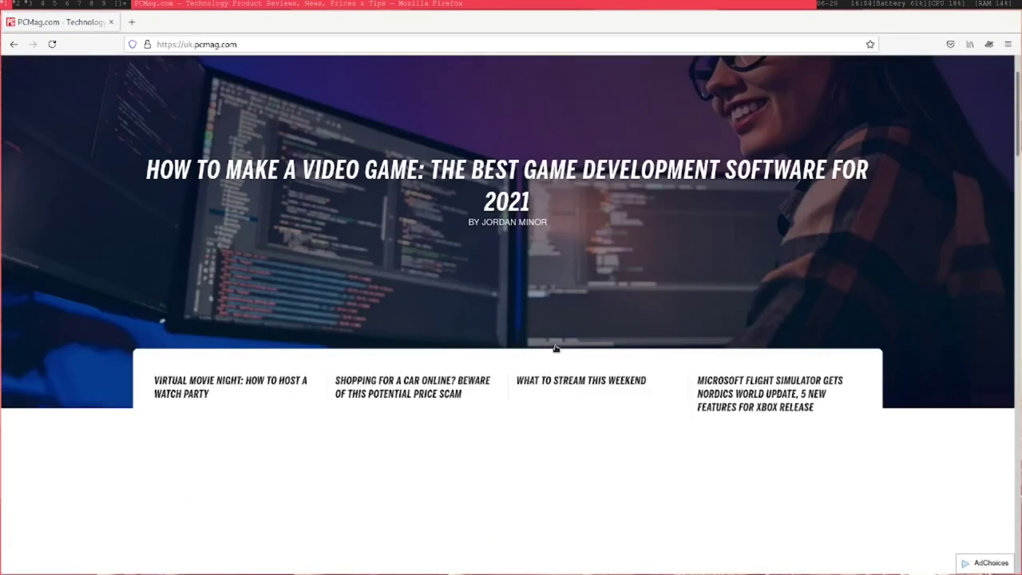
pyautogui.scroll(-7, 494, 345)
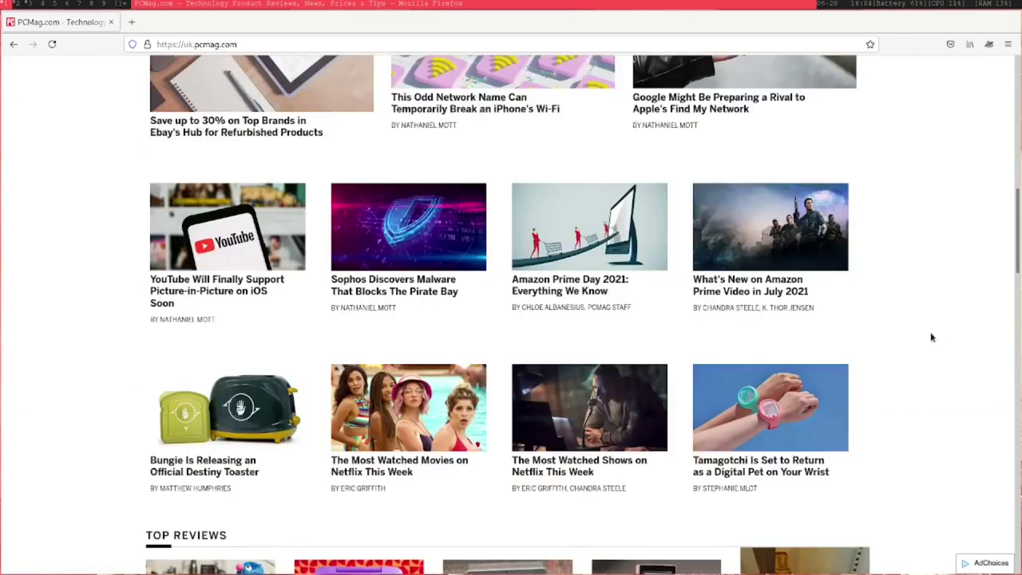
pyautogui.scroll(-4, 931, 333)
pyautogui.scroll(-2, 931, 334)
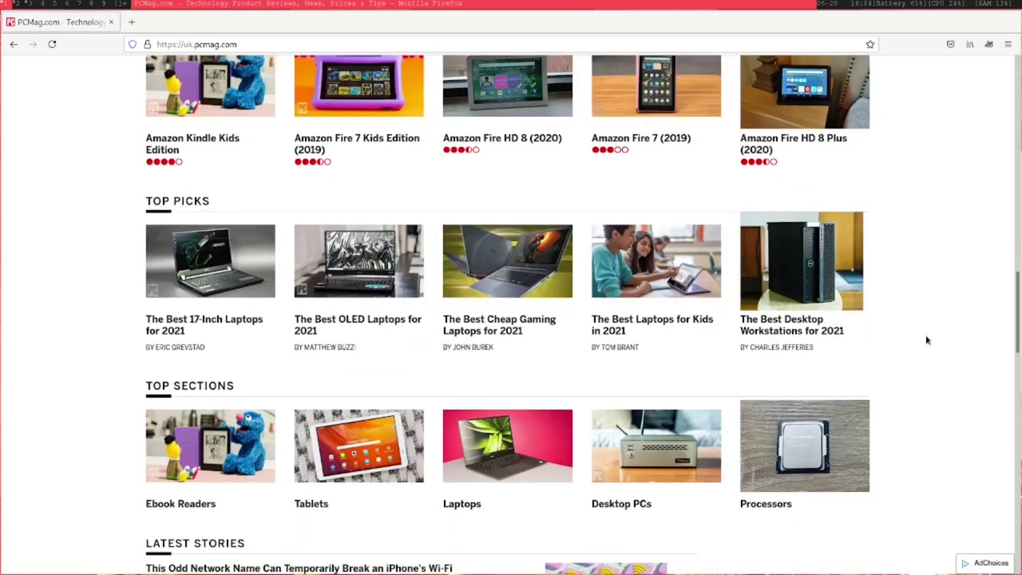
# Step: Search for 'eff' and open the eff.org homepage result
pyautogui.click(518, 39)
pyautogui.write('eff')
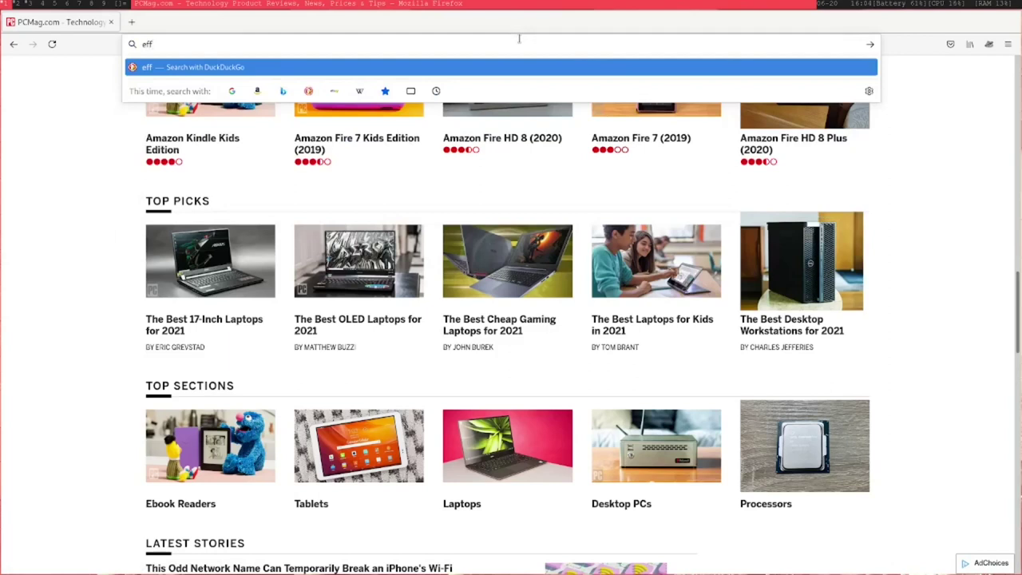
pyautogui.press('Return')
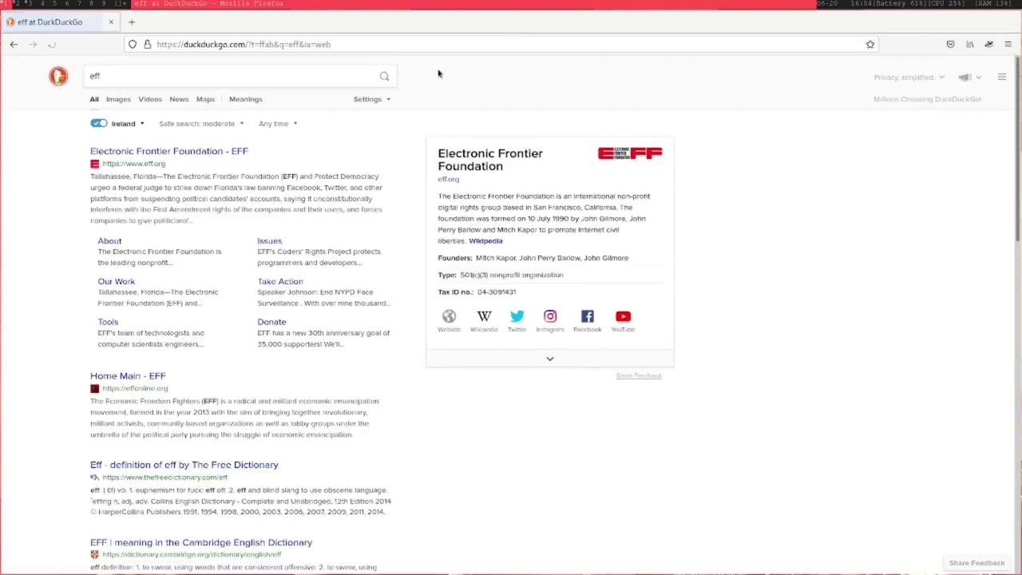
pyautogui.click(233, 152)
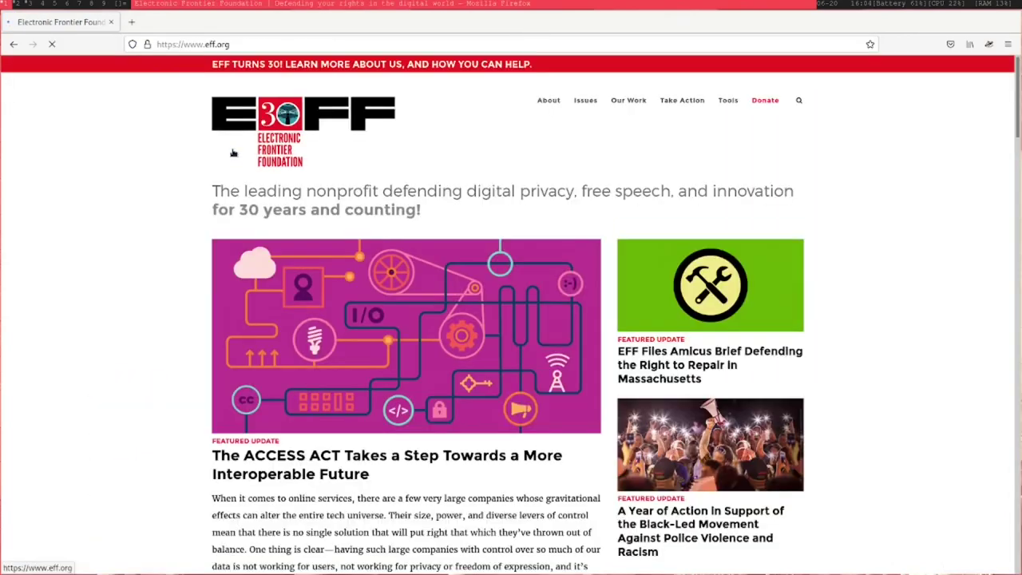
# Step: Scroll down eff.org past the newsletter form to the Privacy Badger card and The Latest
pyautogui.scroll(-3, 212, 289)
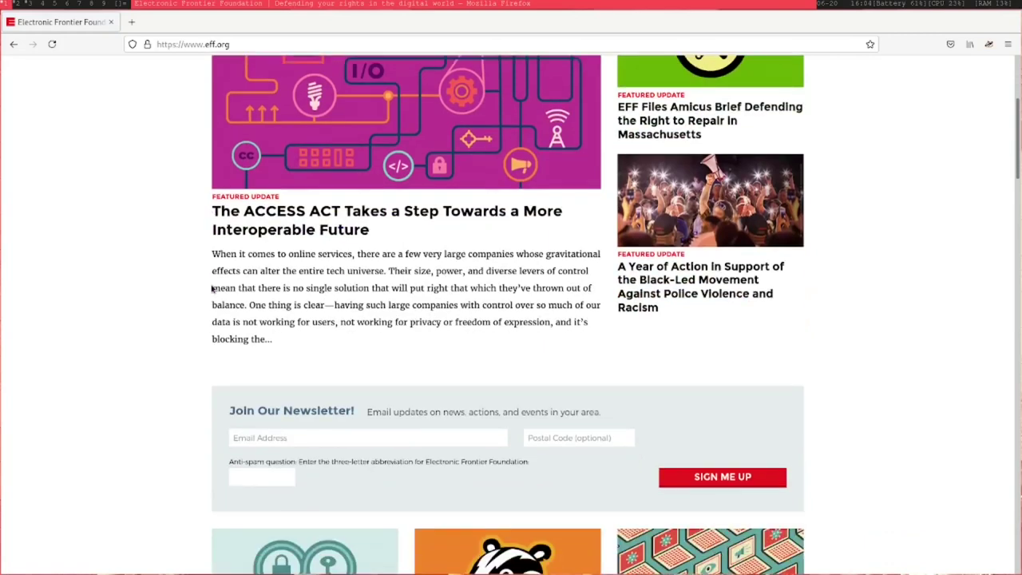
pyautogui.scroll(-4, 212, 289)
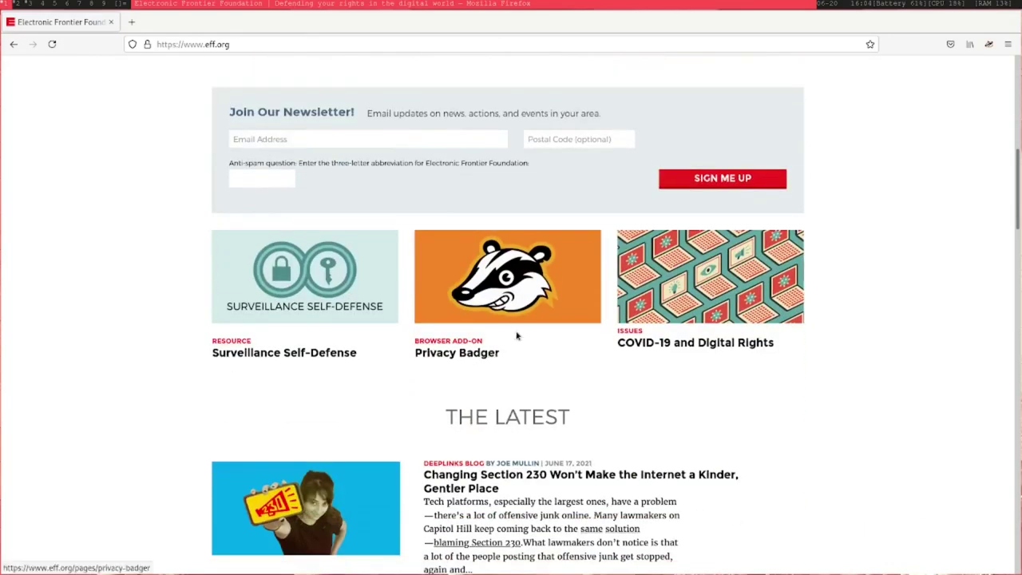
pyautogui.scroll(-1, 538, 375)
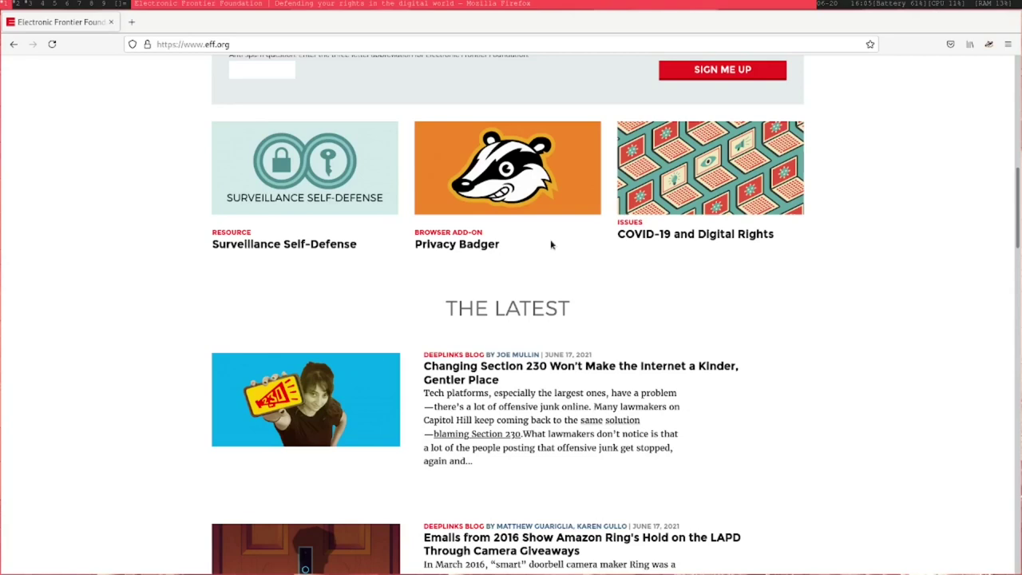
pyautogui.scroll(-1, 550, 245)
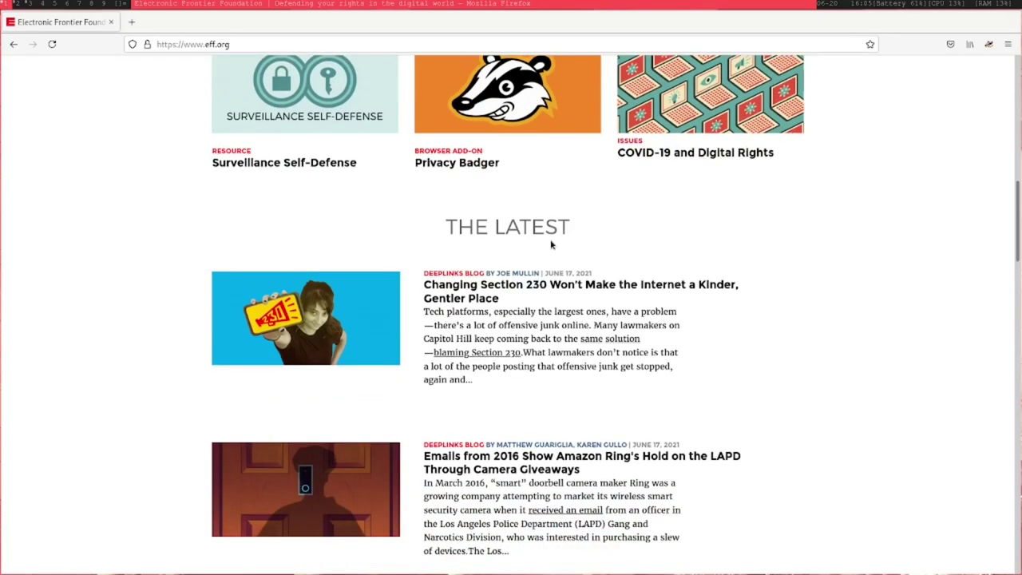
pyautogui.scroll(1, 892, 256)
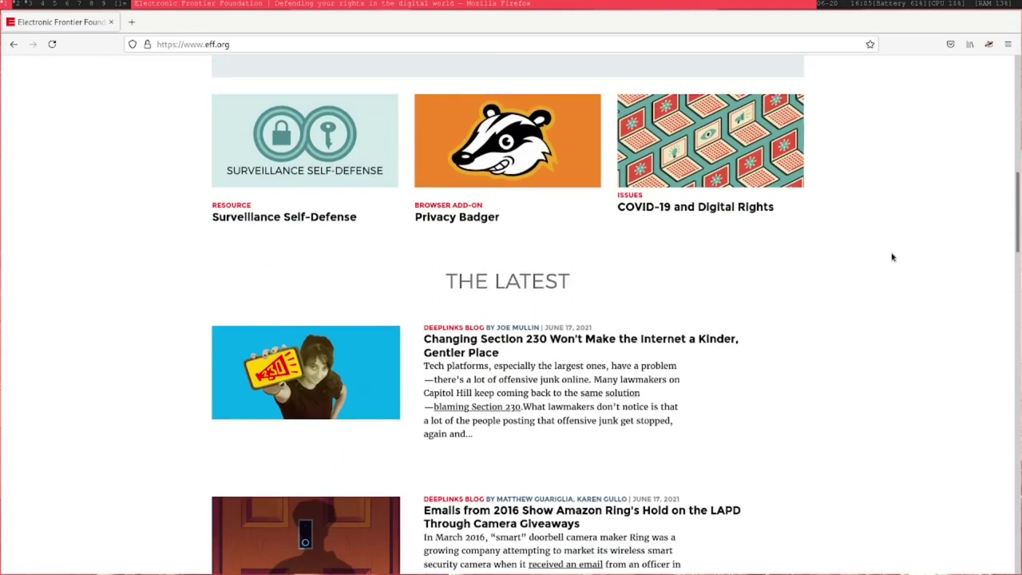
pyautogui.scroll(-1, 892, 257)
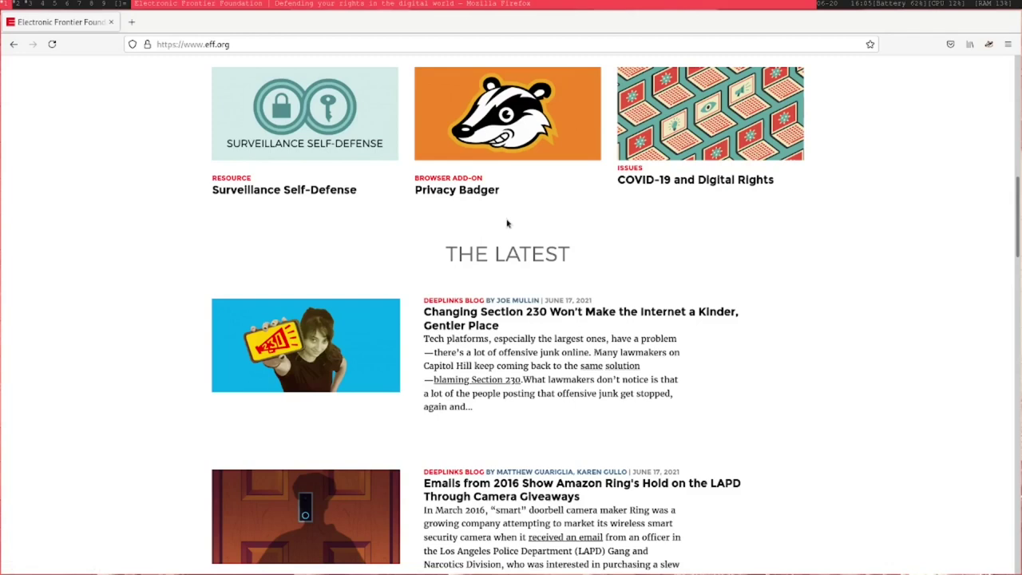
# Step: Scroll the EFF homepage down to the footer and back up to the resource cards
pyautogui.scroll(-10, 774, 237)
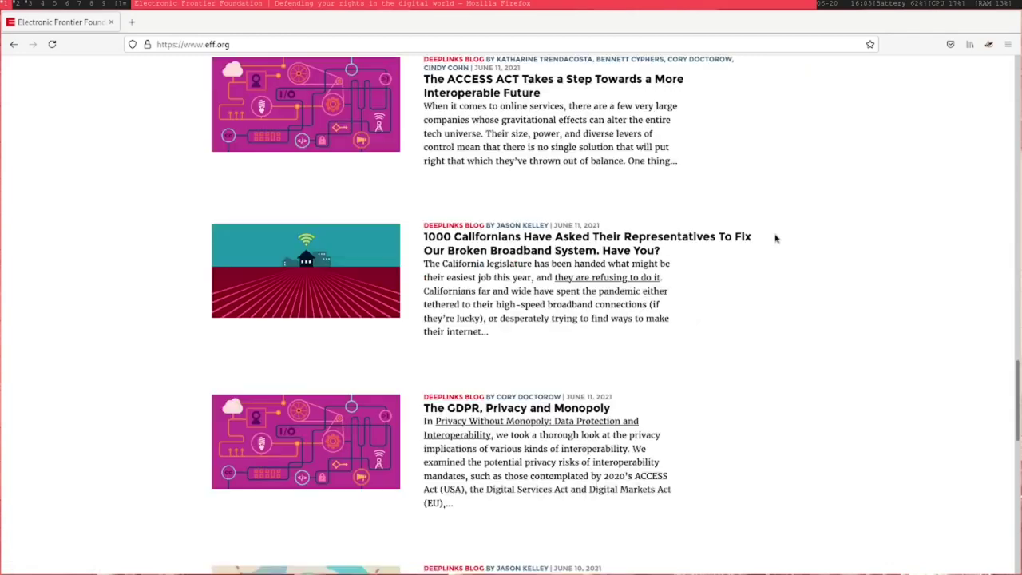
pyautogui.scroll(-8, 775, 238)
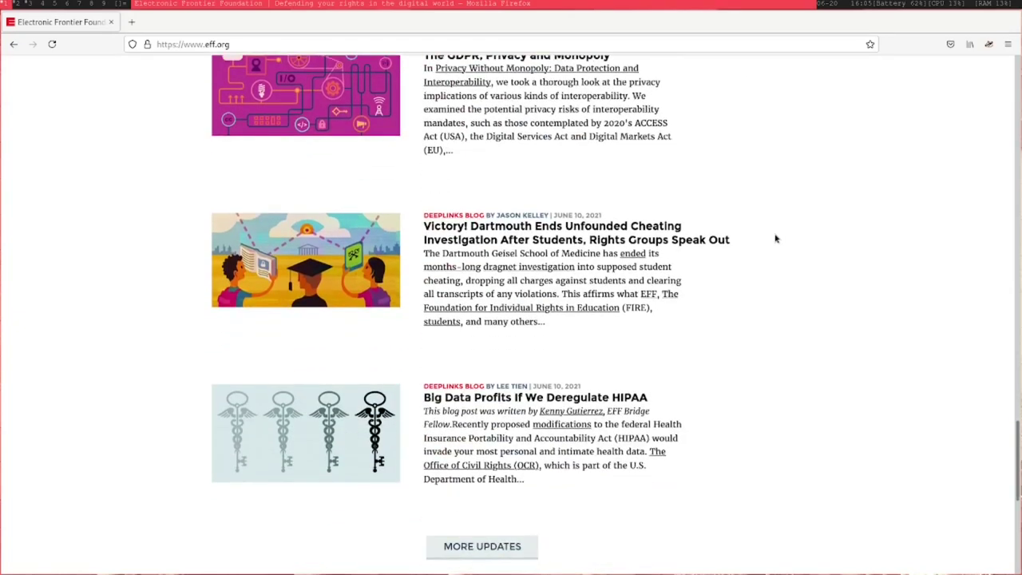
pyautogui.scroll(-5, 775, 238)
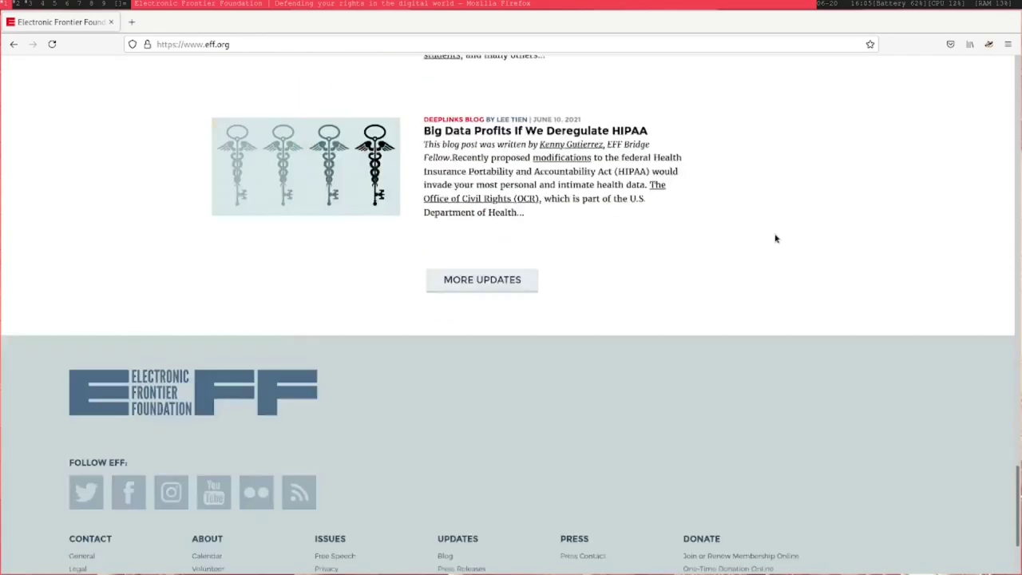
pyautogui.scroll(7, 774, 238)
pyautogui.scroll(10, 774, 237)
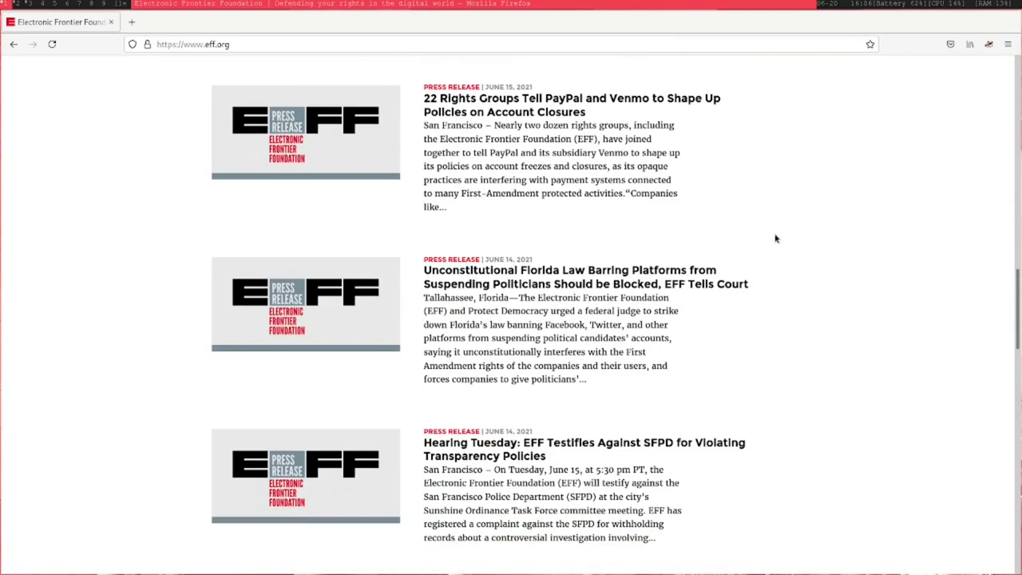
pyautogui.scroll(3, 775, 238)
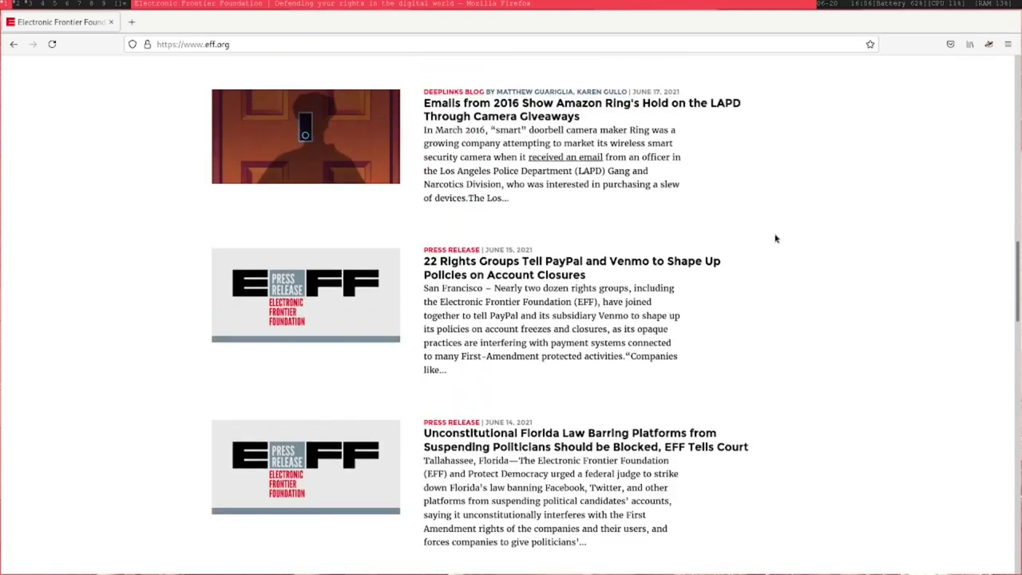
pyautogui.scroll(3, 774, 238)
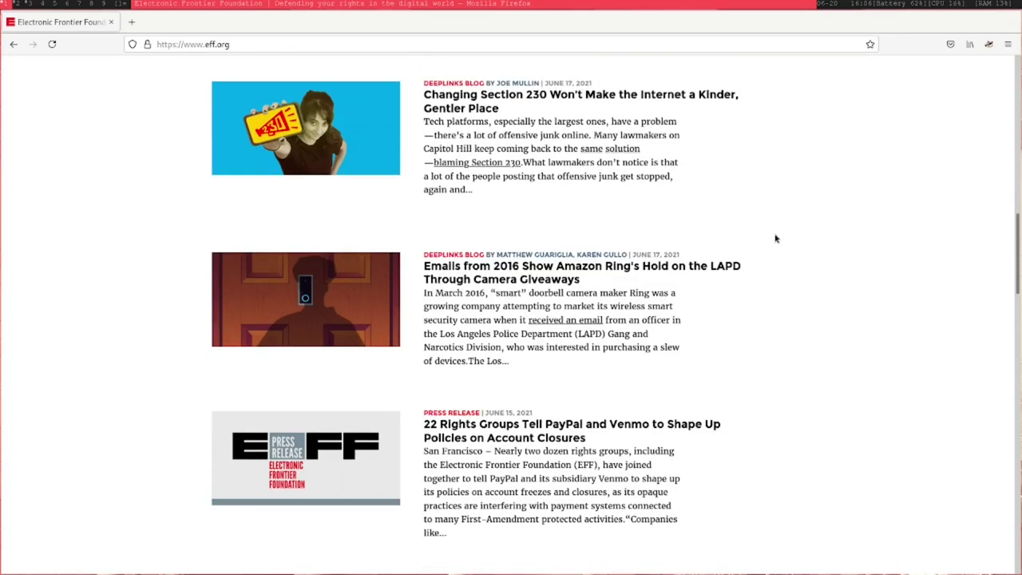
pyautogui.scroll(6, 775, 238)
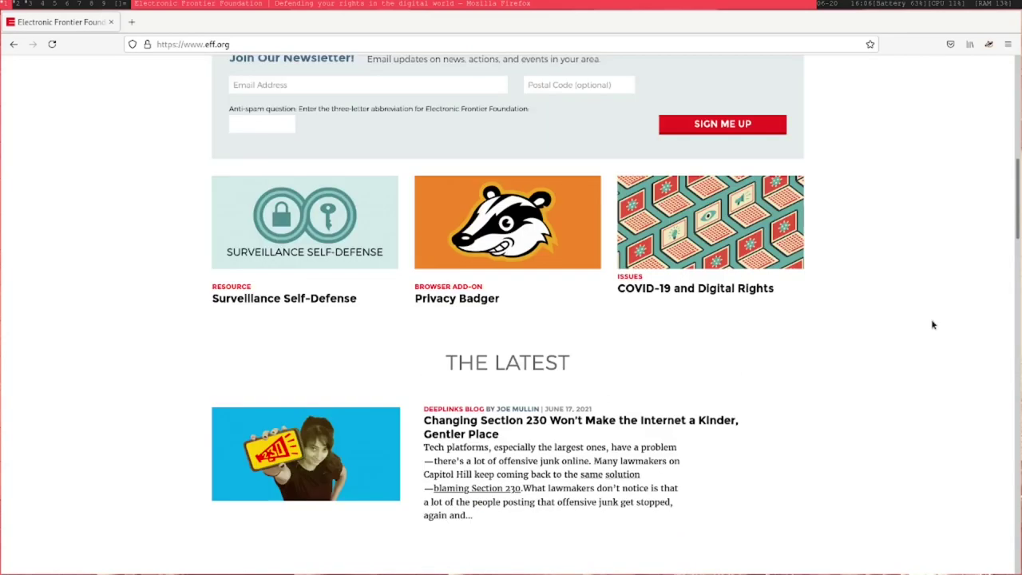